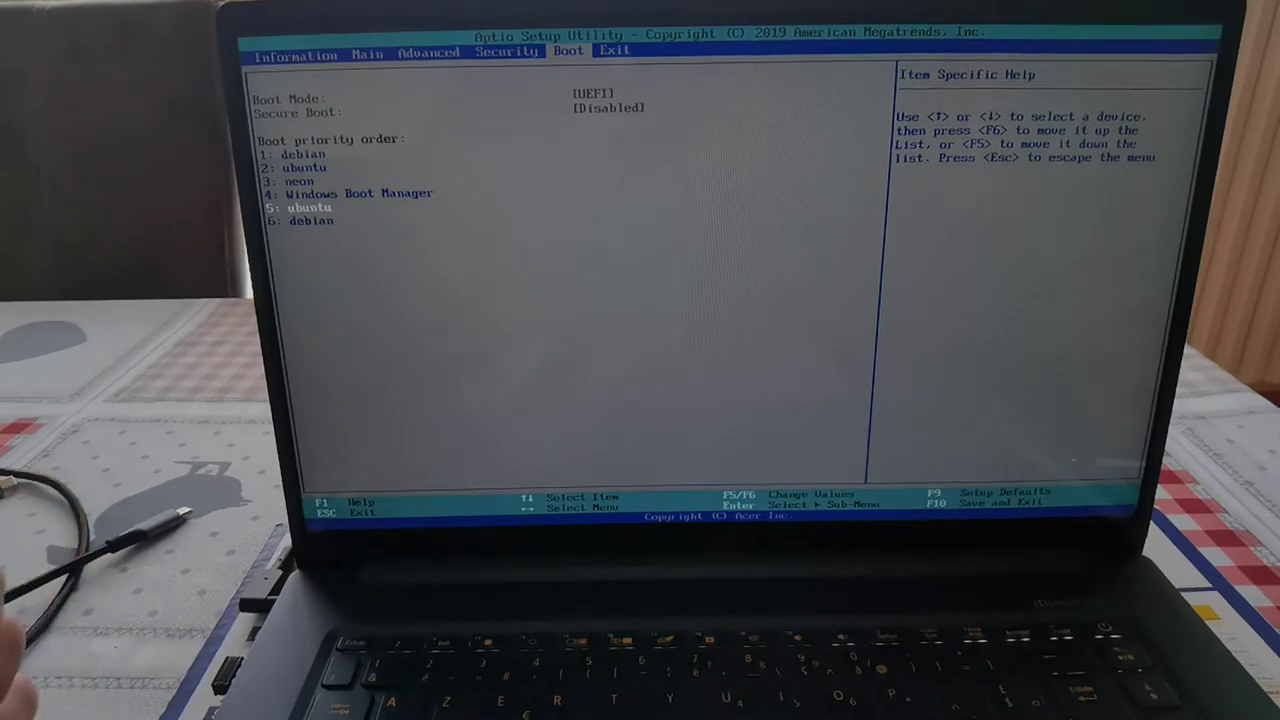
Save the firmware configuration and exit, and boot Zorin OS 16.1 (16) on /dev/nvme1n1p5 from the boot list.
{"action": "key", "text": "F10"}
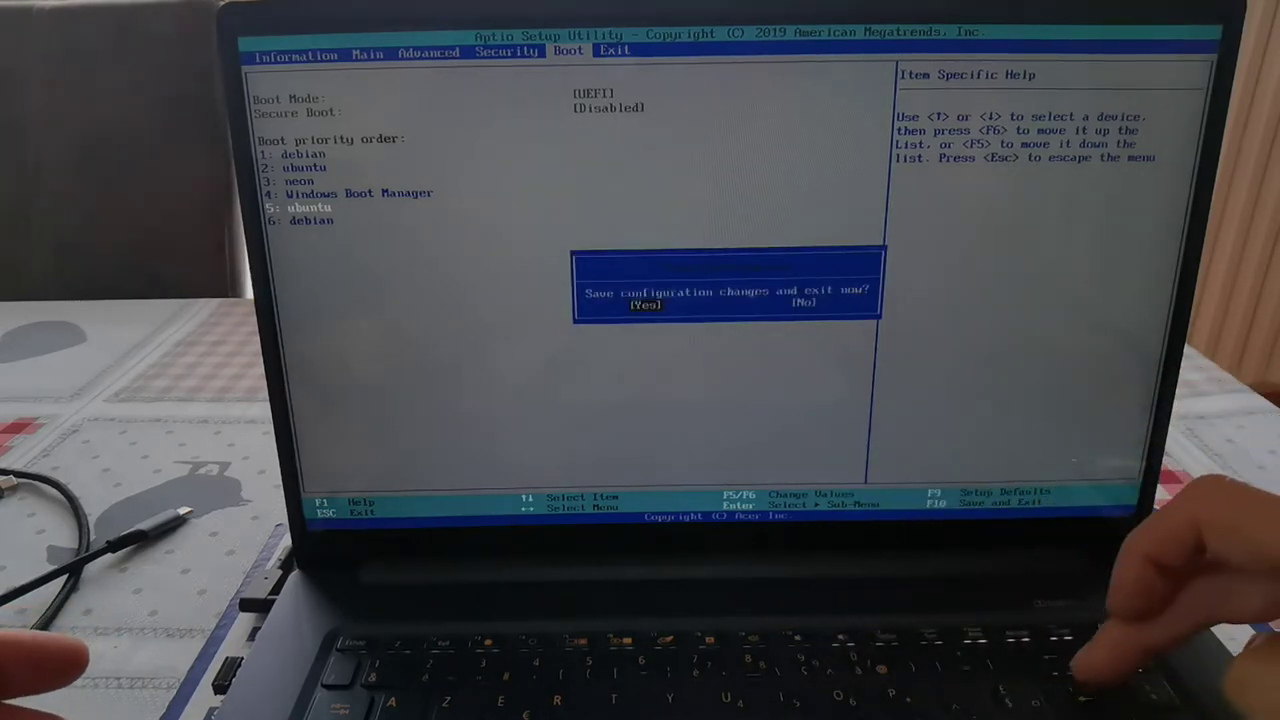
{"action": "key", "text": "Return"}
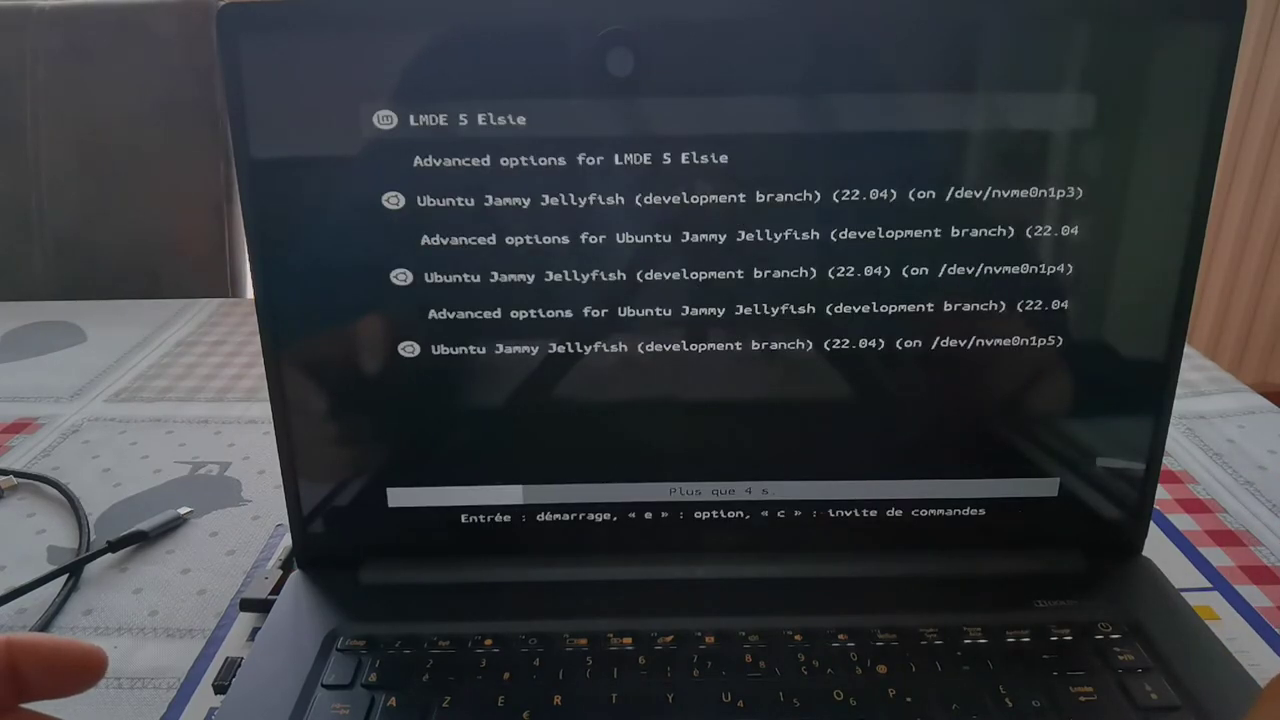
{"action": "key", "text": "Down"}
{"action": "key", "text": "Down"}
{"action": "key", "text": "Down"}
{"action": "key", "text": "Down"}
{"action": "key", "text": "Down"}
{"action": "key", "text": "Down"}
{"action": "key", "text": "Down"}
{"action": "key", "text": "Down"}
{"action": "key", "text": "Down"}
{"action": "key", "text": "Down"}
{"action": "key", "text": "Down"}
{"action": "key", "text": "Down"}
{"action": "key", "text": "Down"}
{"action": "key", "text": "Down"}
{"action": "key", "text": "Down"}
{"action": "key", "text": "Down"}
{"action": "key", "text": "Down"}
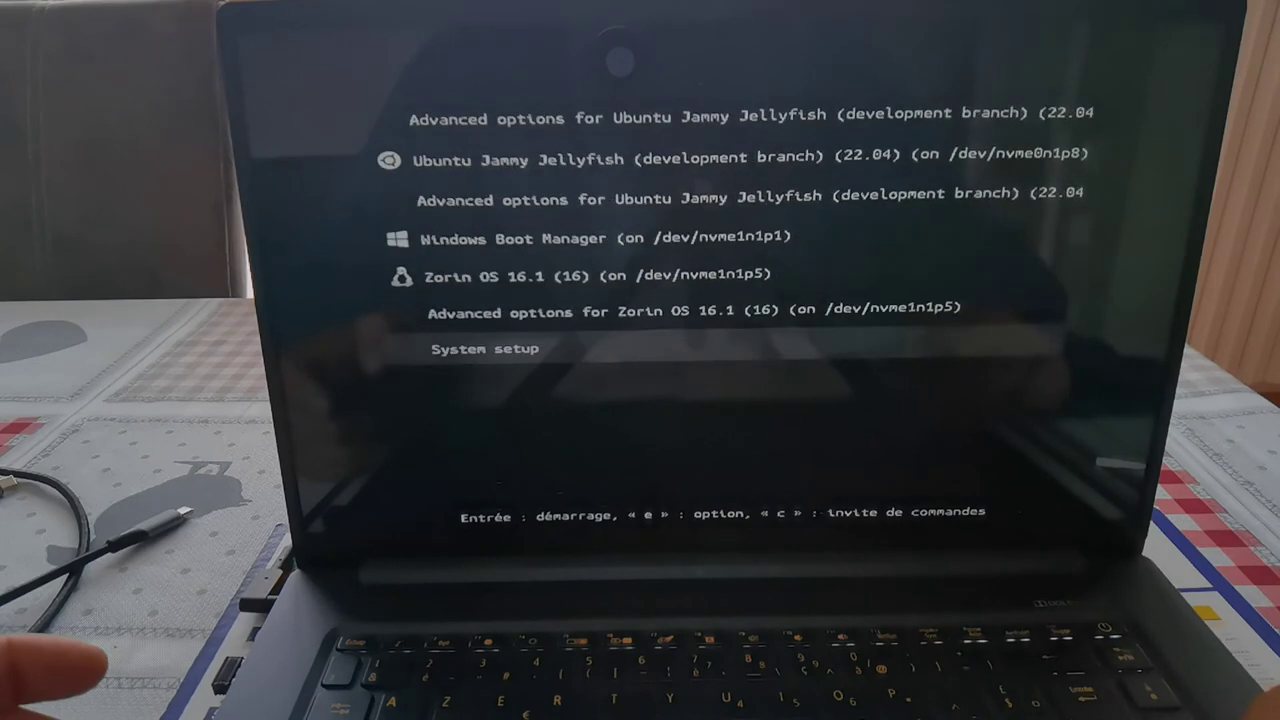
{"action": "key", "text": "Up"}
{"action": "key", "text": "Up"}
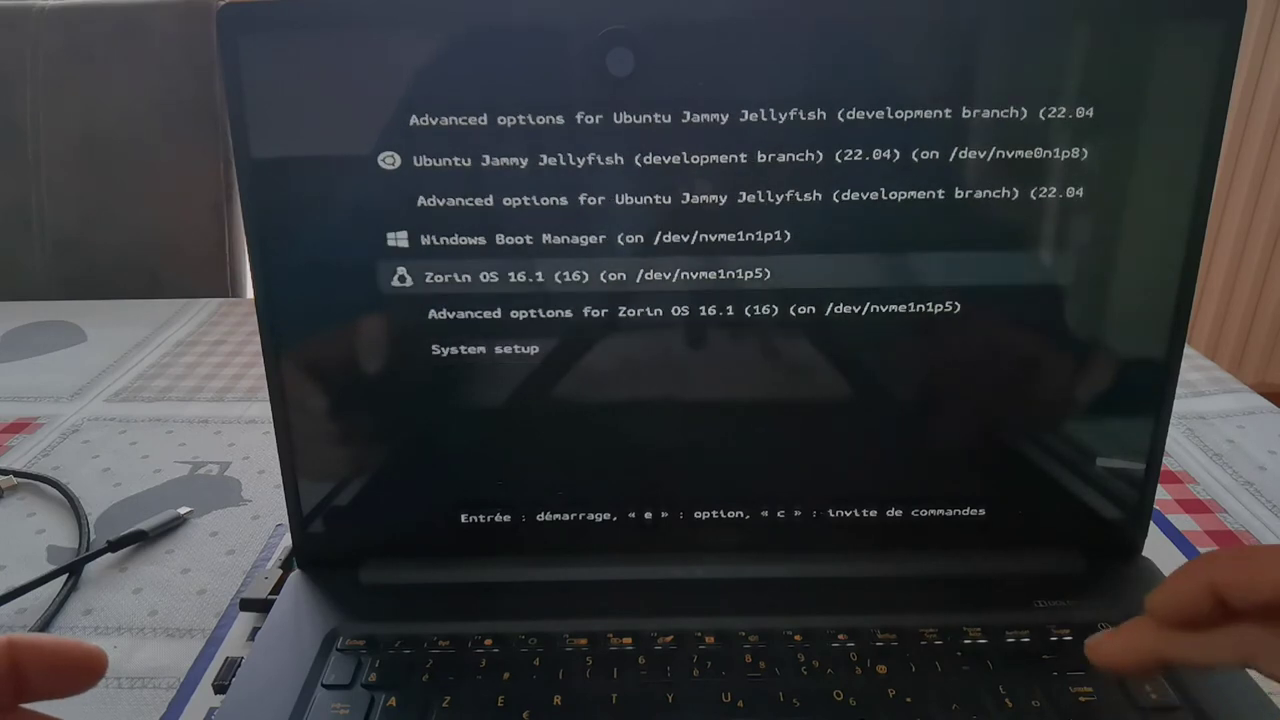
{"action": "key", "text": "Return"}
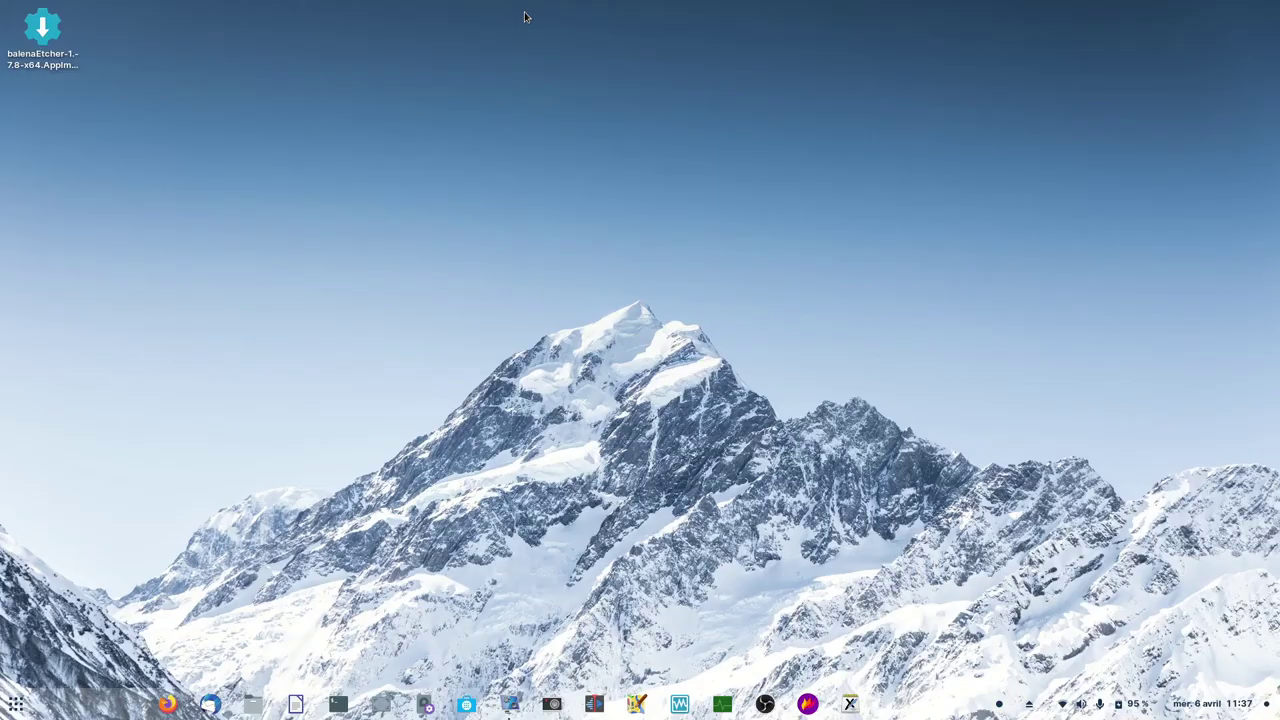
Open the Disks utility full size and inspect the 256 GB disk's Linux root partition and ESP partition.
{"action": "left_click", "coordinate": [425, 705]}
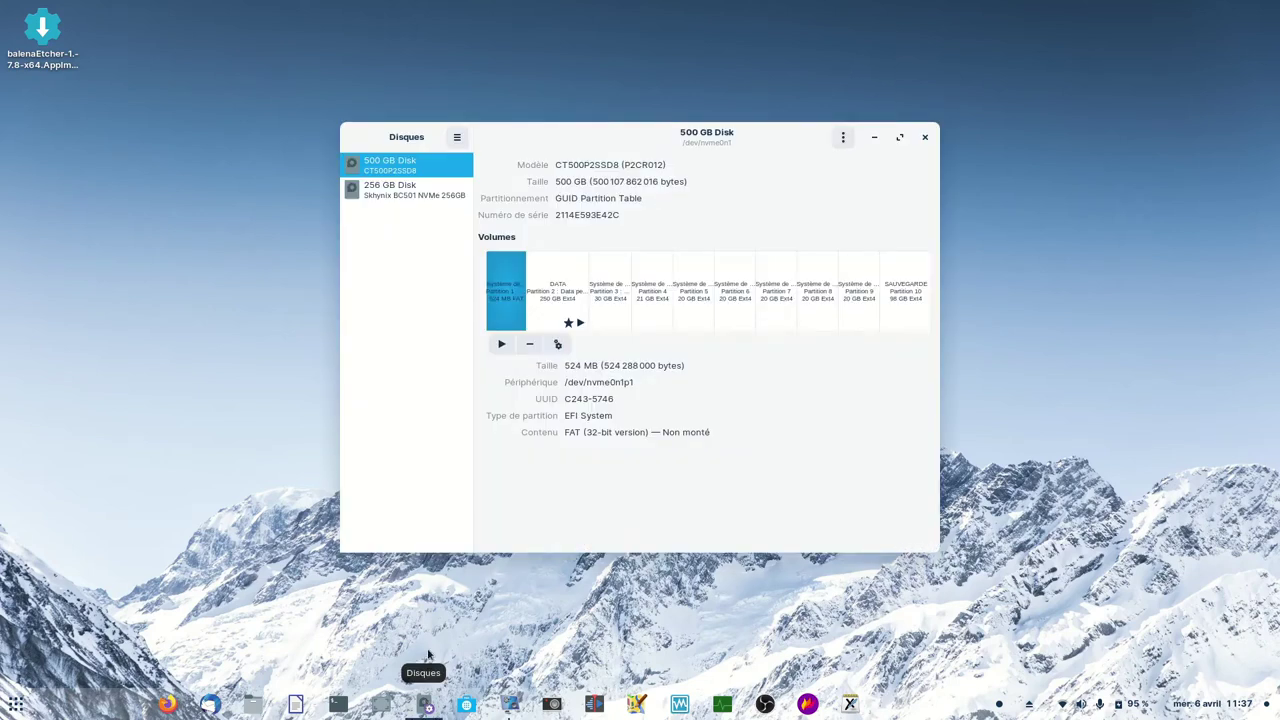
{"action": "left_click", "coordinate": [899, 137]}
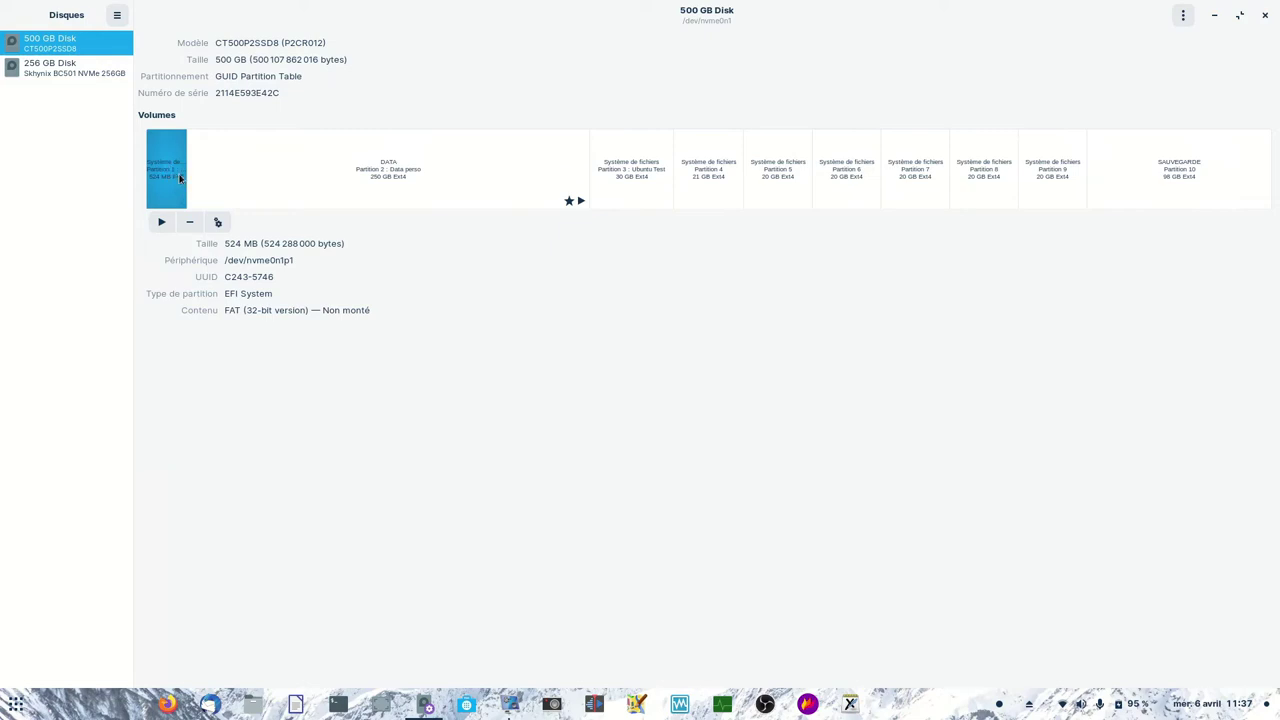
{"action": "left_click", "coordinate": [66, 76]}
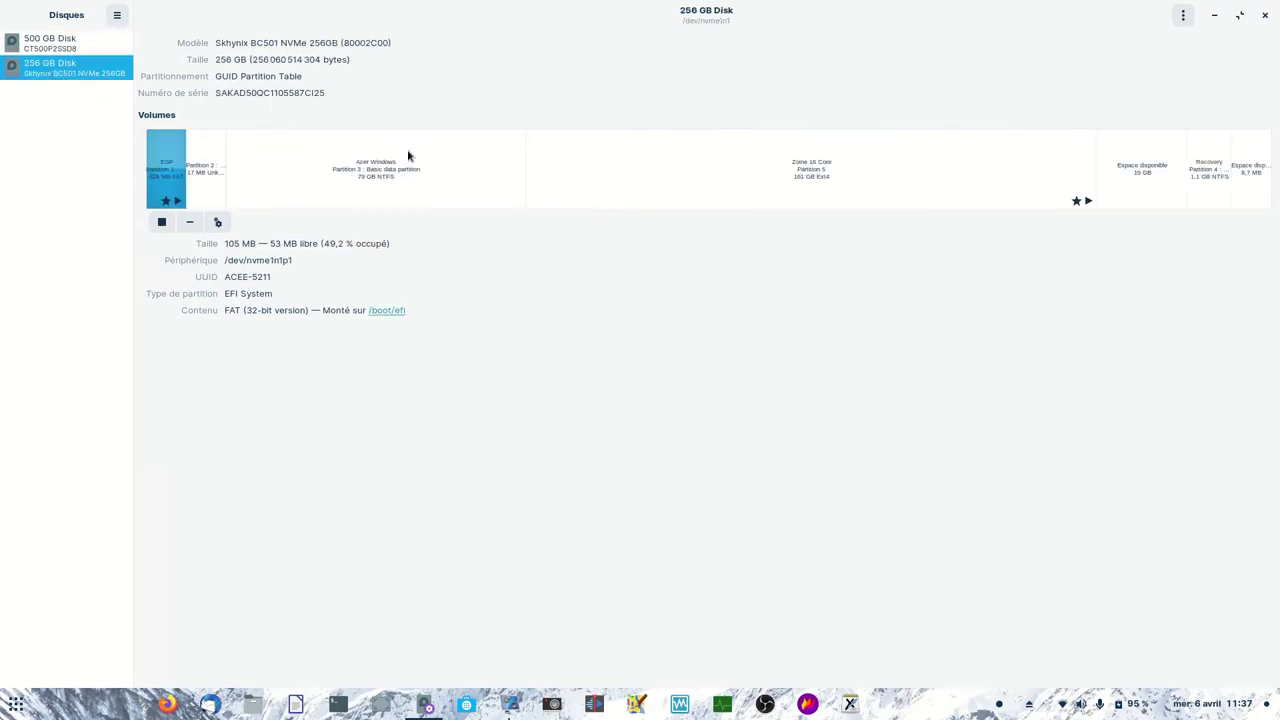
{"action": "left_click", "coordinate": [795, 185]}
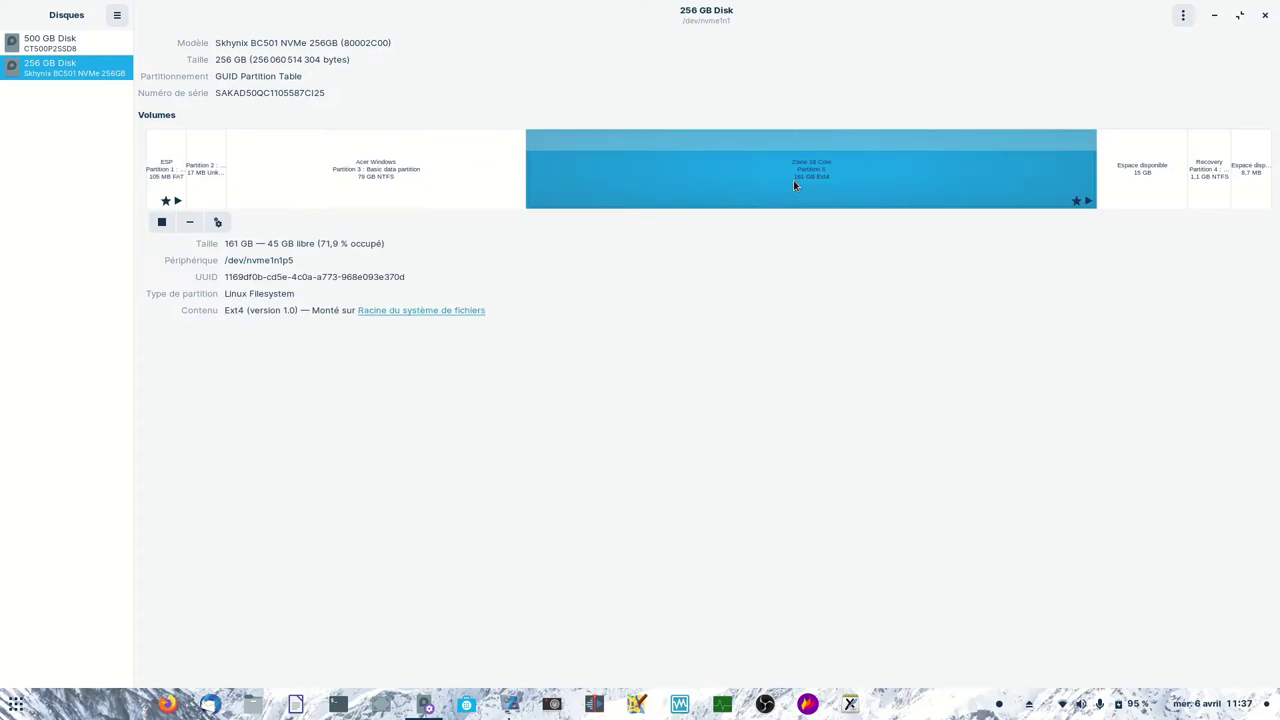
{"action": "left_click", "coordinate": [171, 176]}
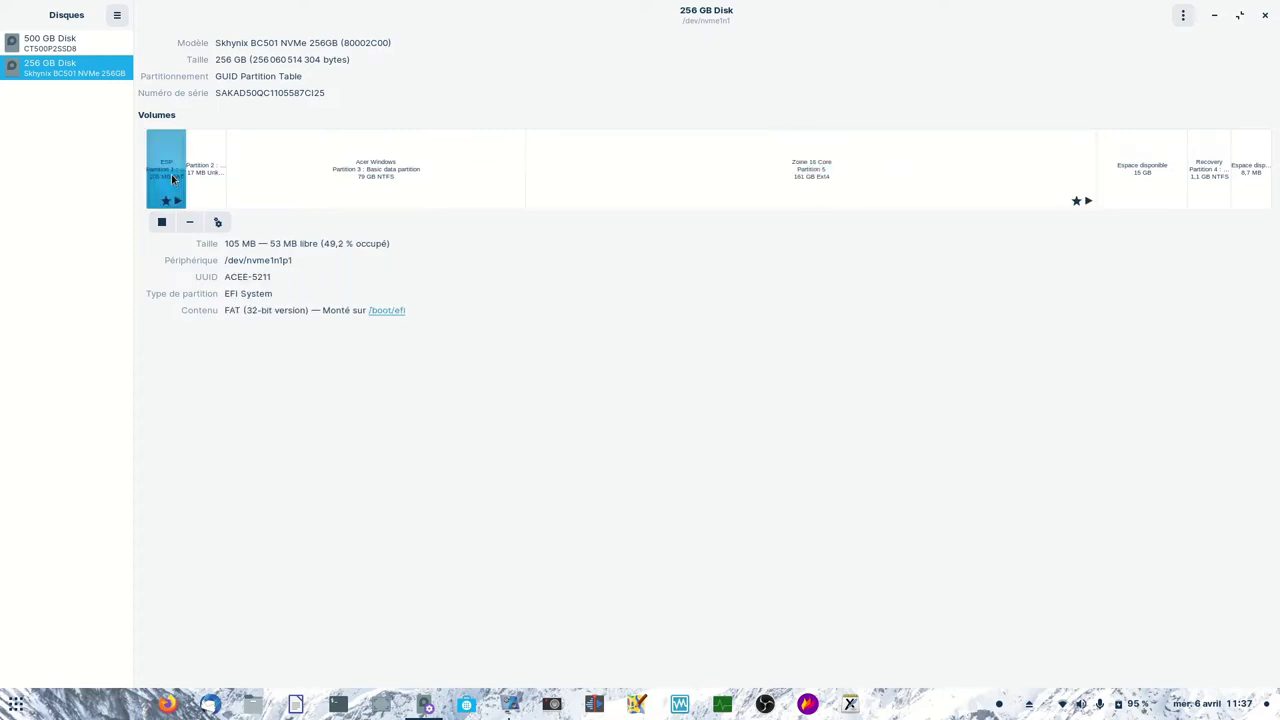
{"action": "left_click", "coordinate": [560, 180]}
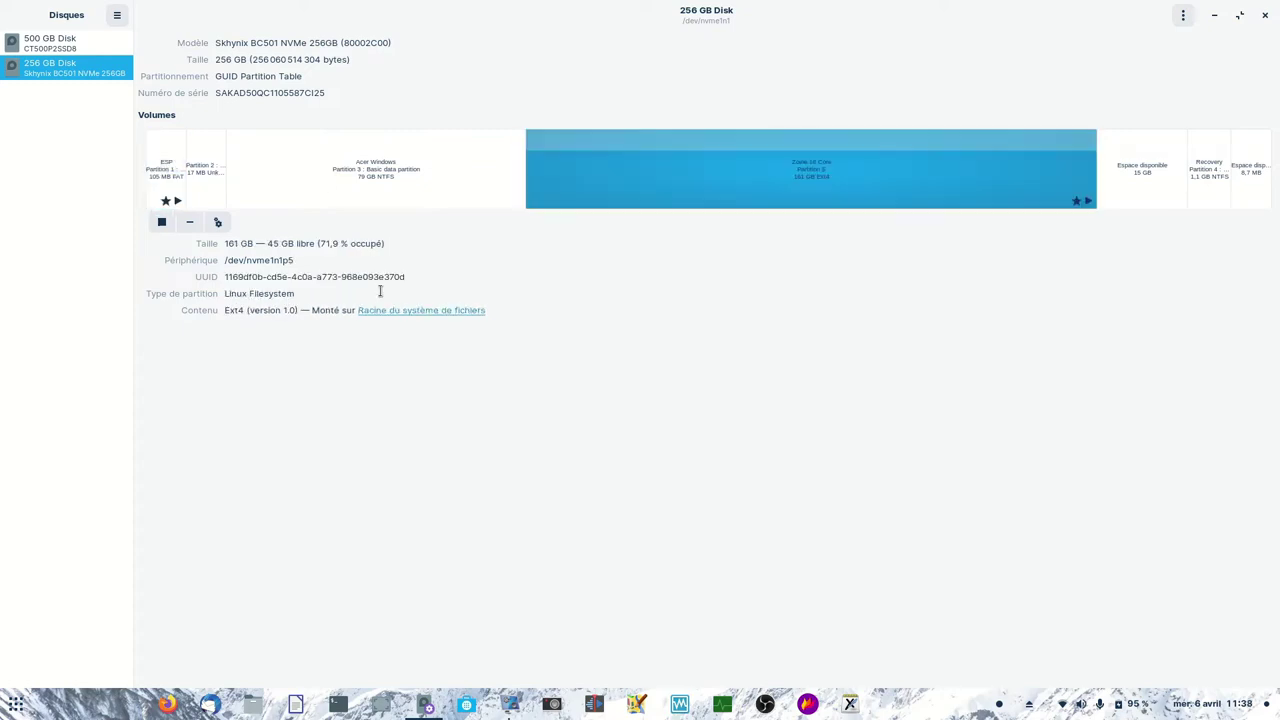
{"action": "left_click", "coordinate": [160, 155]}
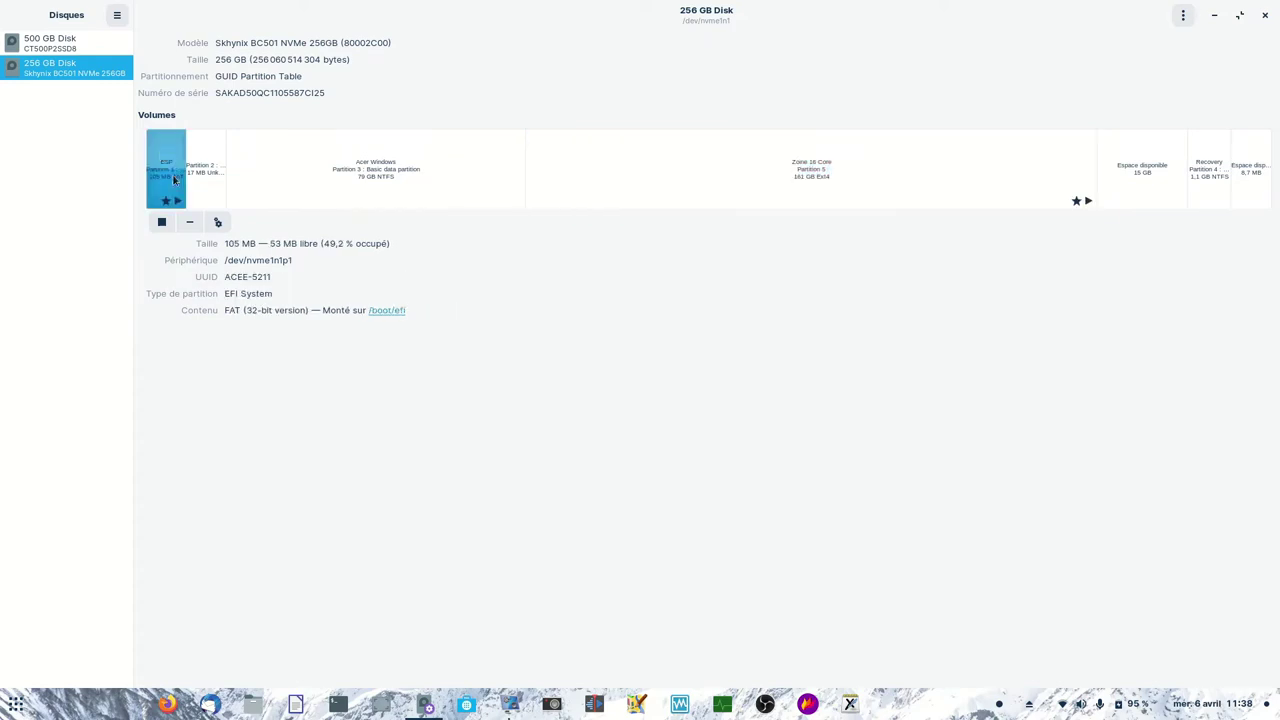
Open the ESP's /boot/efi mount location and browse into its EFI folder with administrator rights.
{"action": "left_click", "coordinate": [380, 310]}
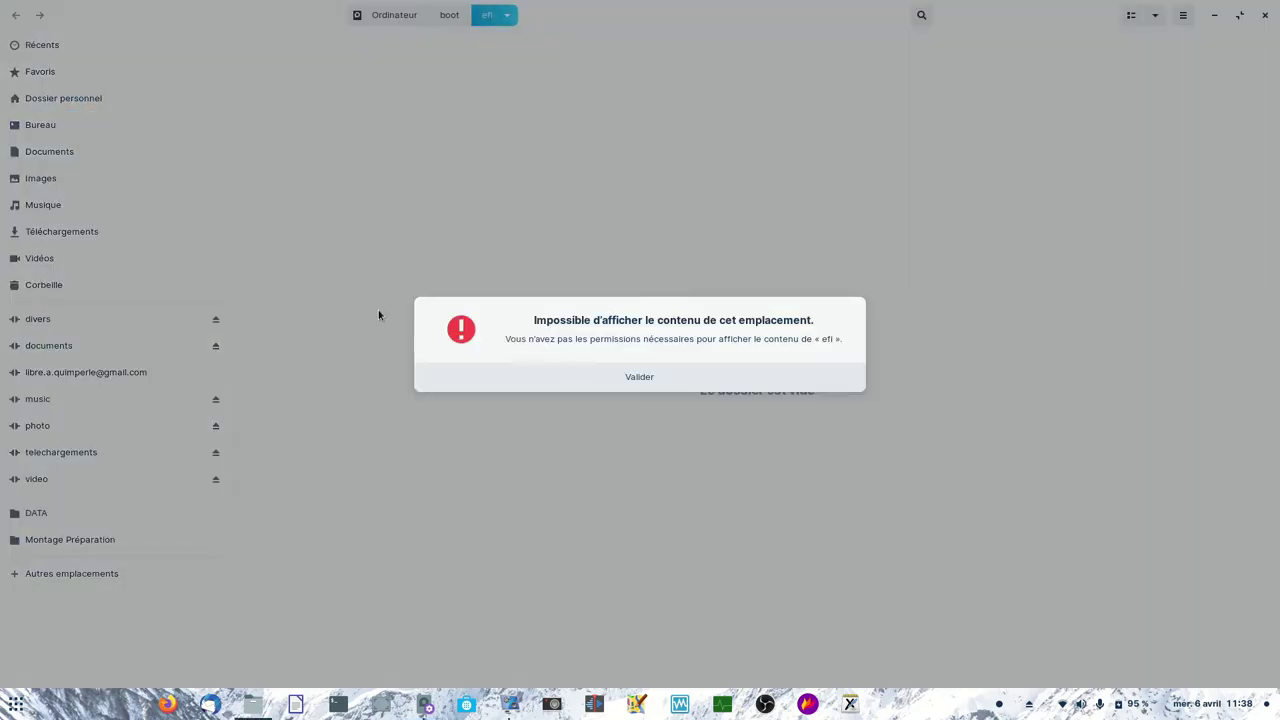
{"action": "left_click", "coordinate": [640, 377]}
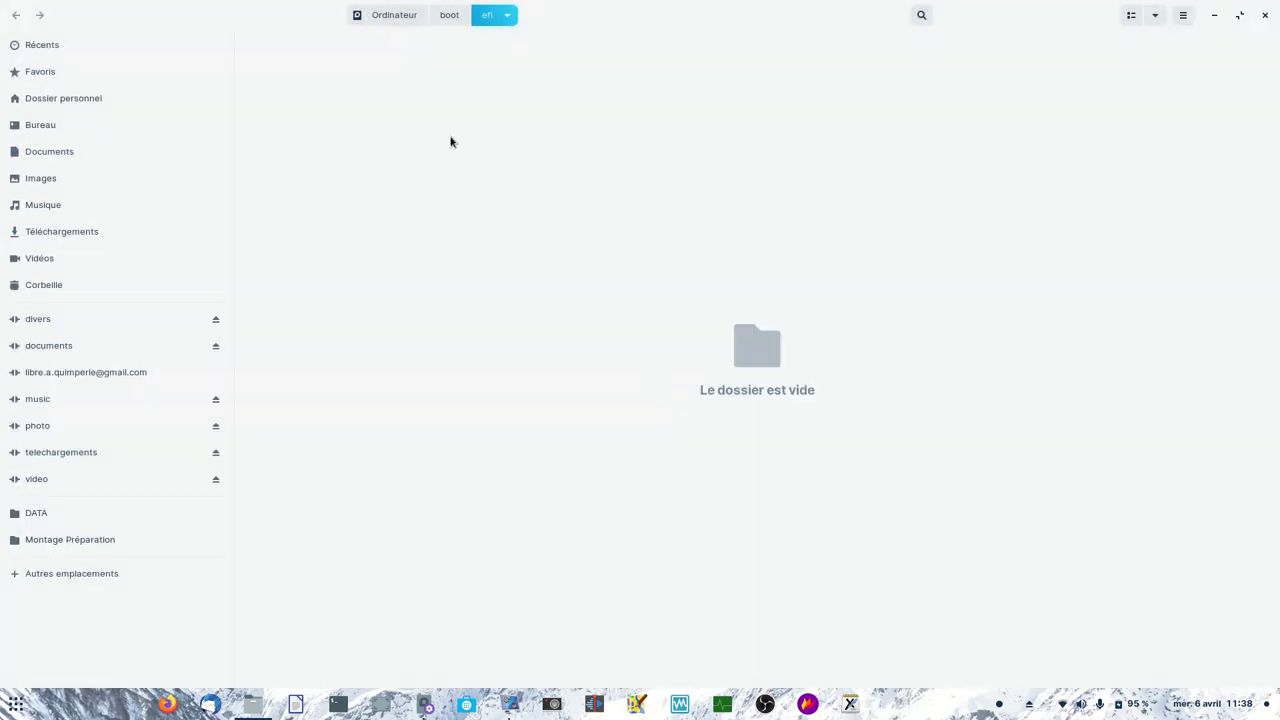
{"action": "left_click", "coordinate": [448, 17]}
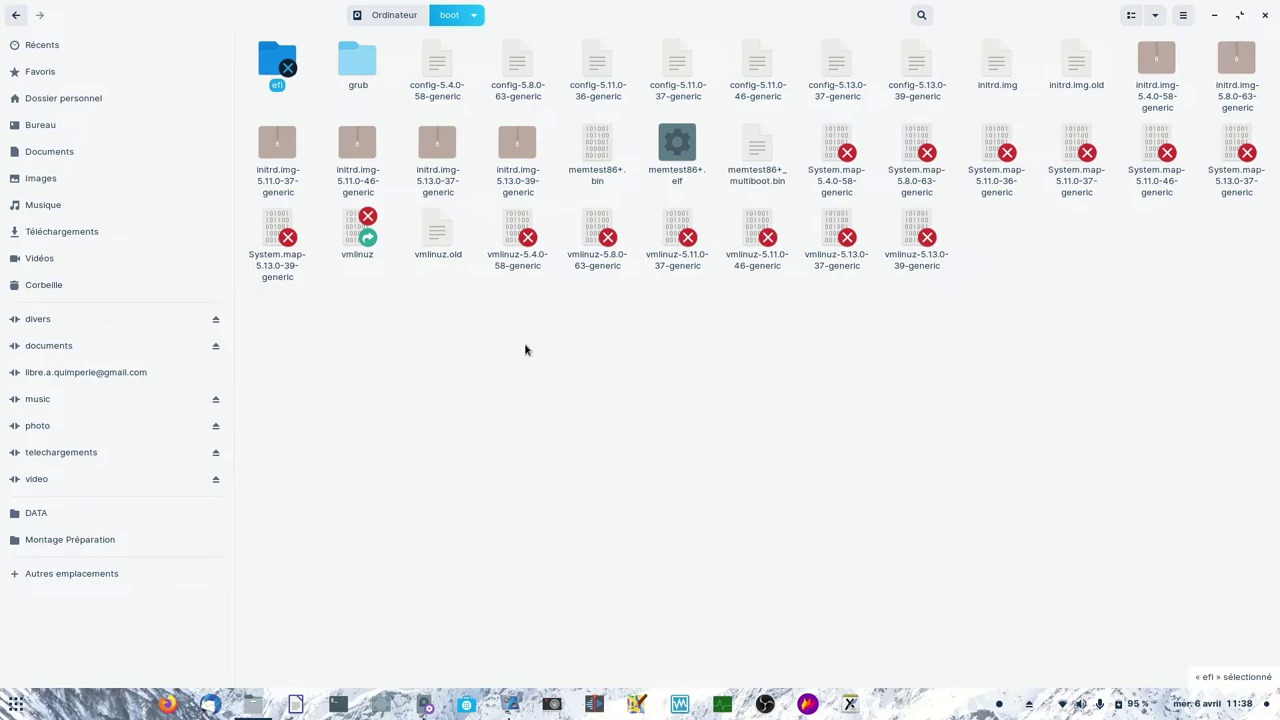
{"action": "key", "text": "Return"}
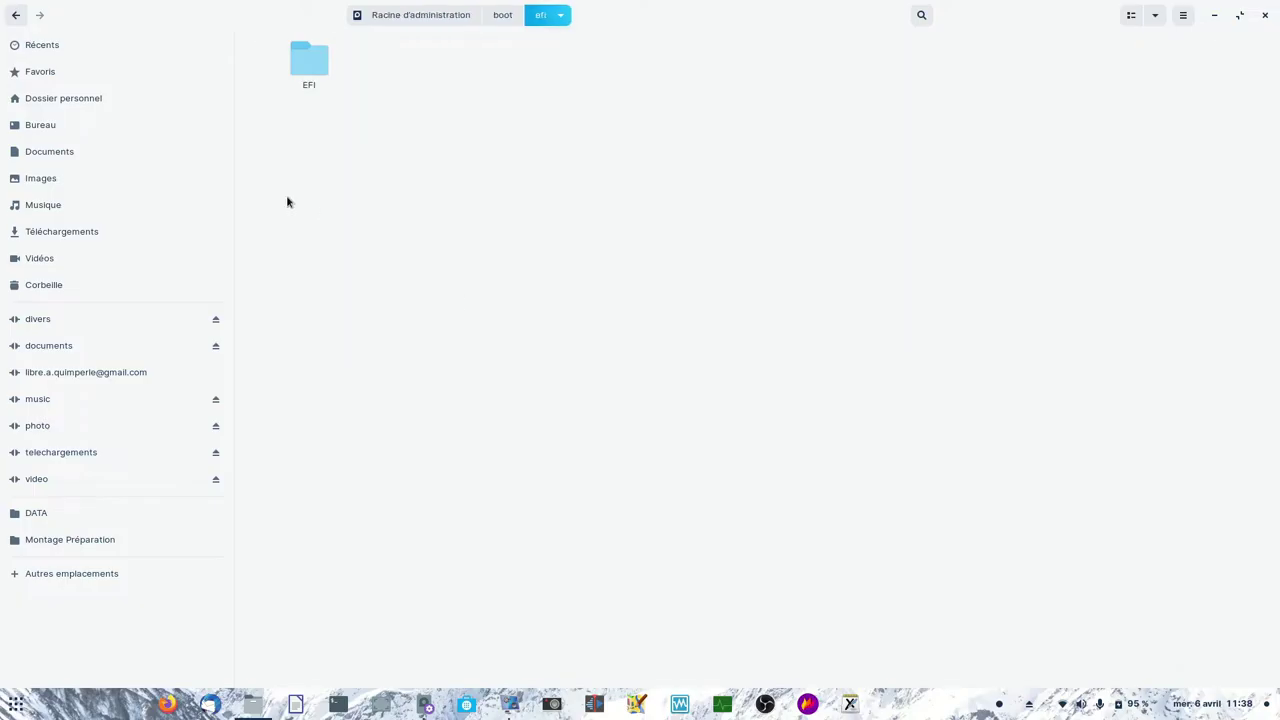
{"action": "double_click", "coordinate": [318, 62]}
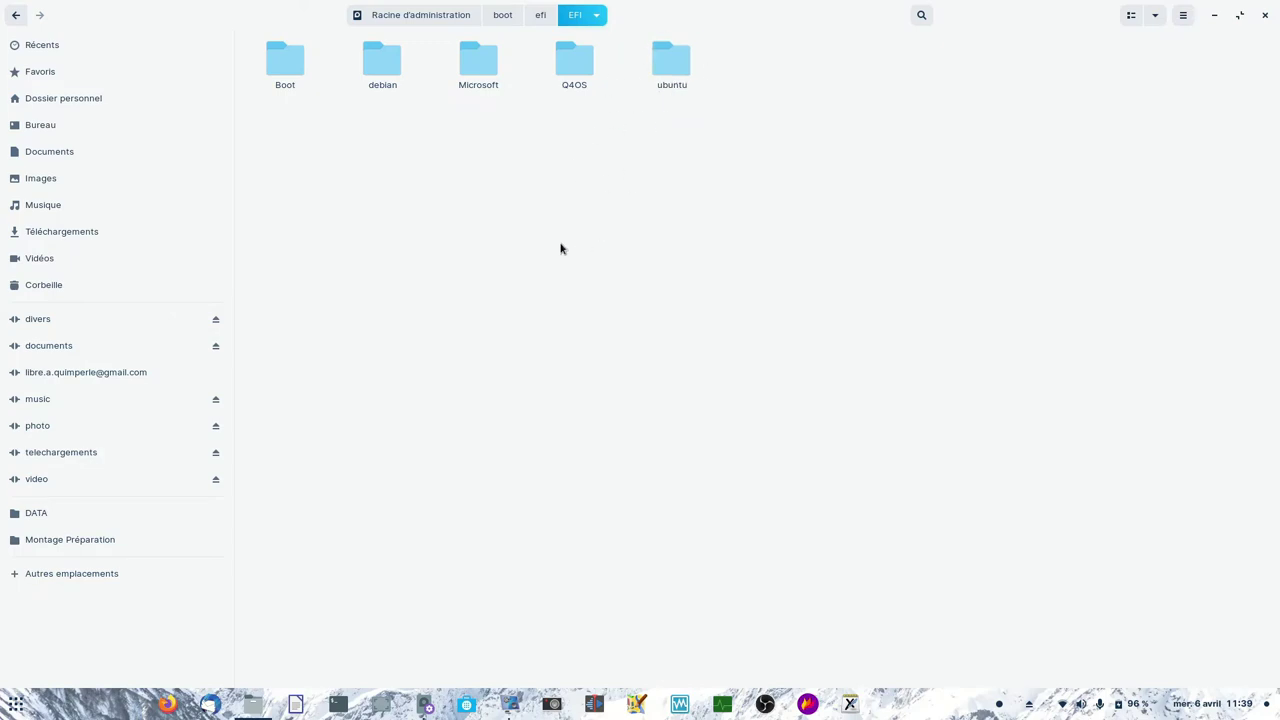
Copy the debian folder from the EFI folder of the 256 GB disk's ESP.
{"action": "left_click_drag", "start_coordinate": [335, 47], "coordinate": [409, 148]}
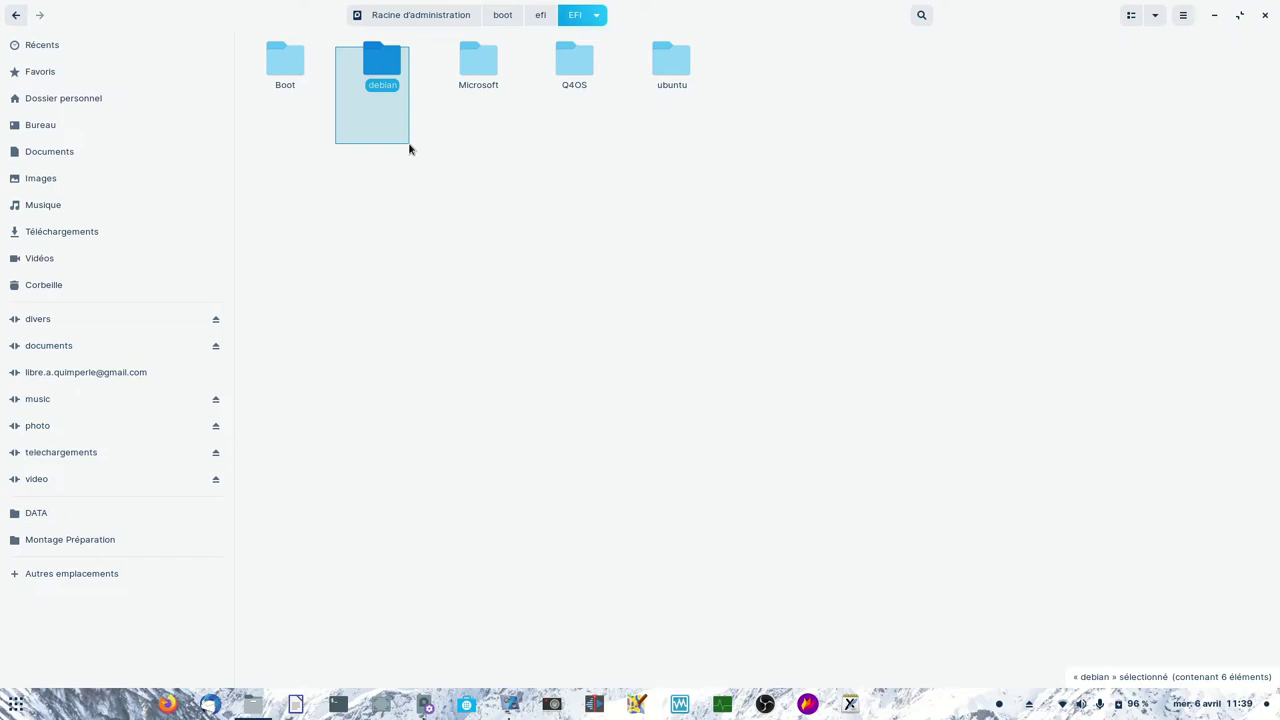
{"action": "left_click_drag", "start_coordinate": [409, 148], "coordinate": [409, 148]}
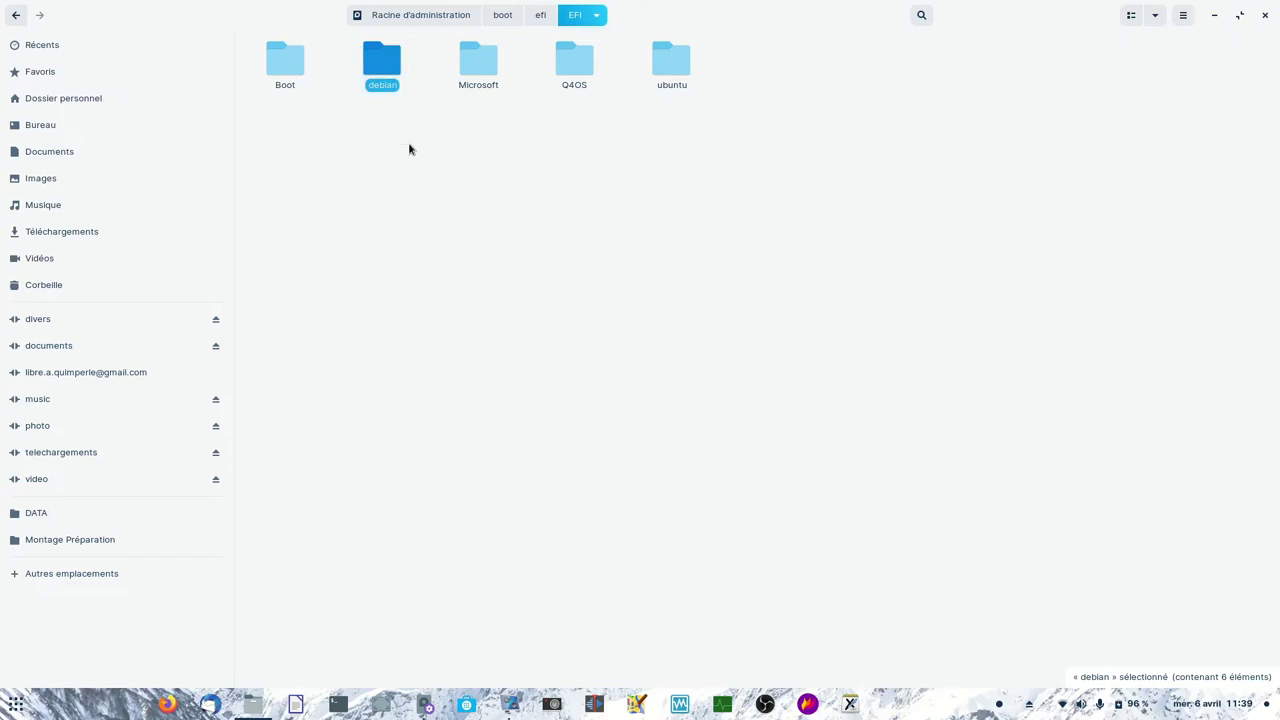
{"action": "right_click", "coordinate": [381, 58]}
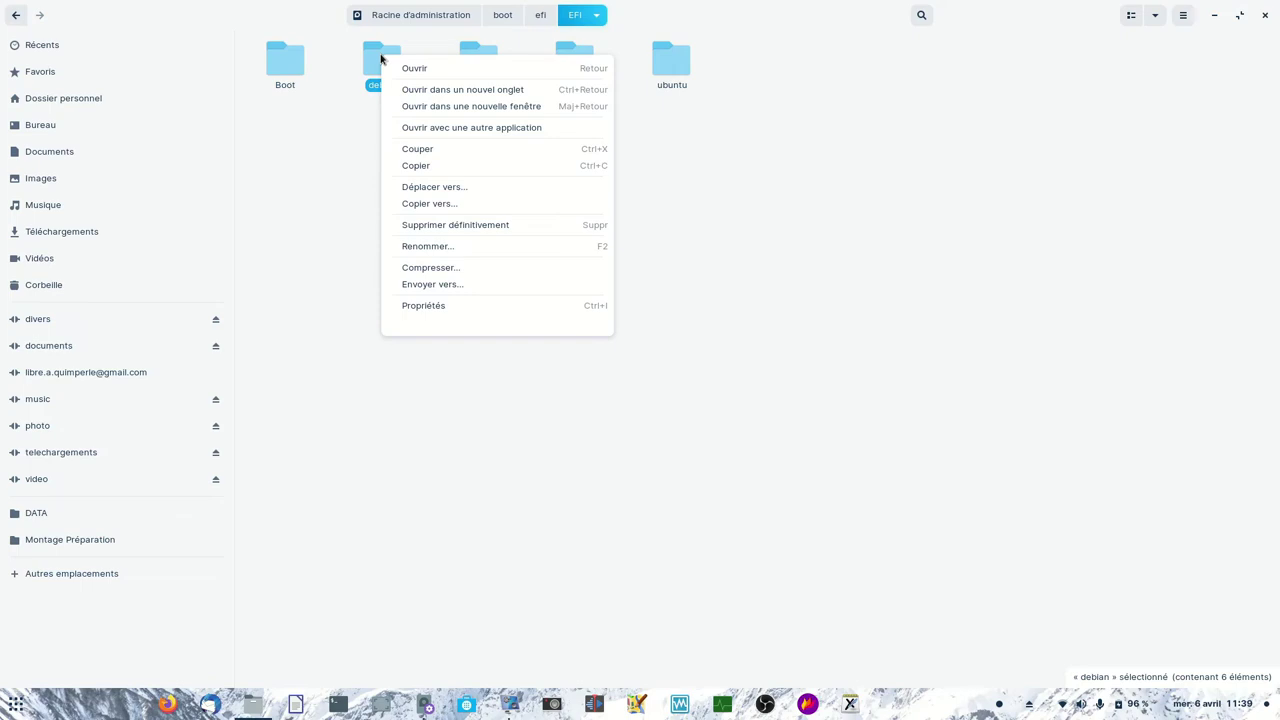
{"action": "left_click", "coordinate": [421, 168]}
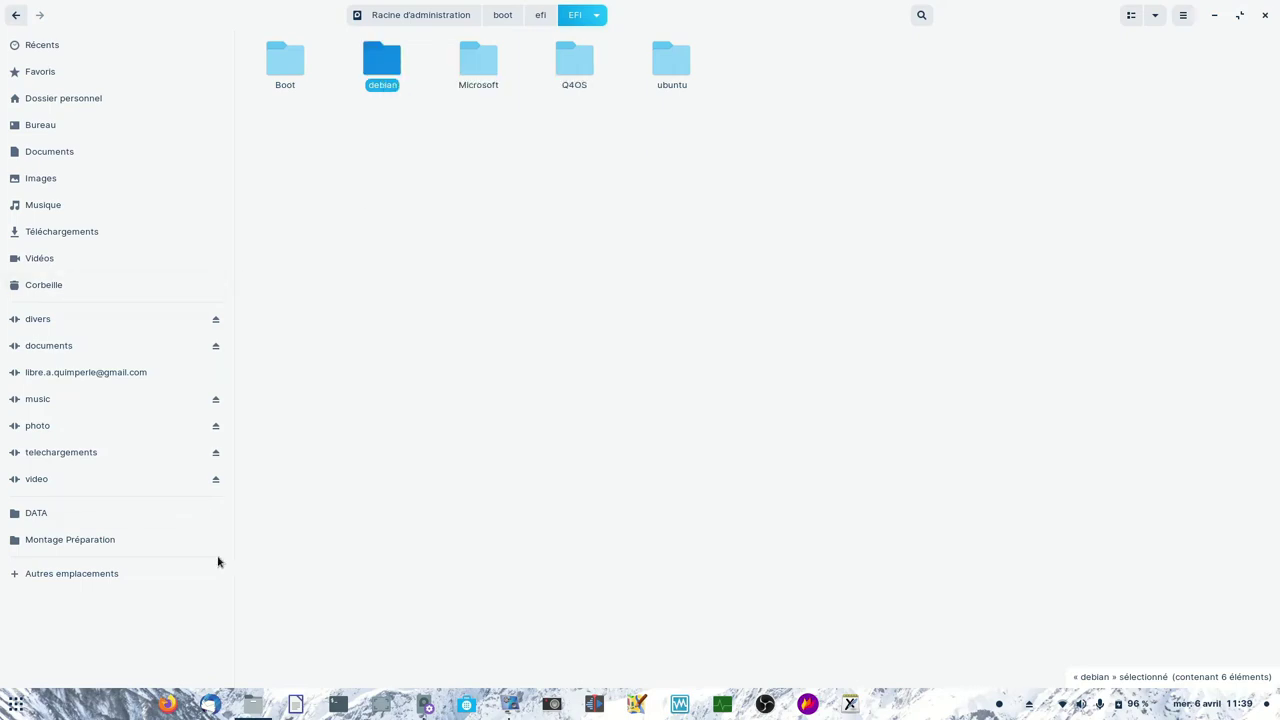
Mount the first partition (EFI System) of the 500 GB disk and open the EFI folder on it.
{"action": "left_click", "coordinate": [423, 705]}
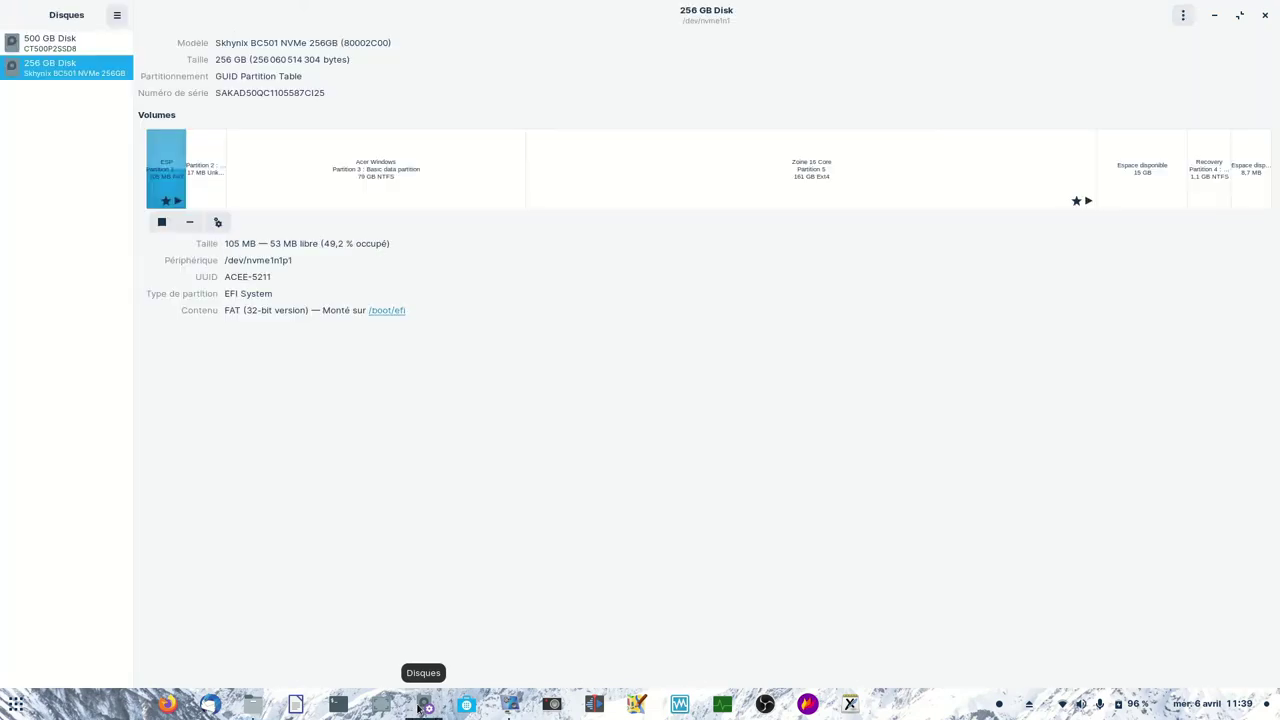
{"action": "left_click", "coordinate": [63, 38]}
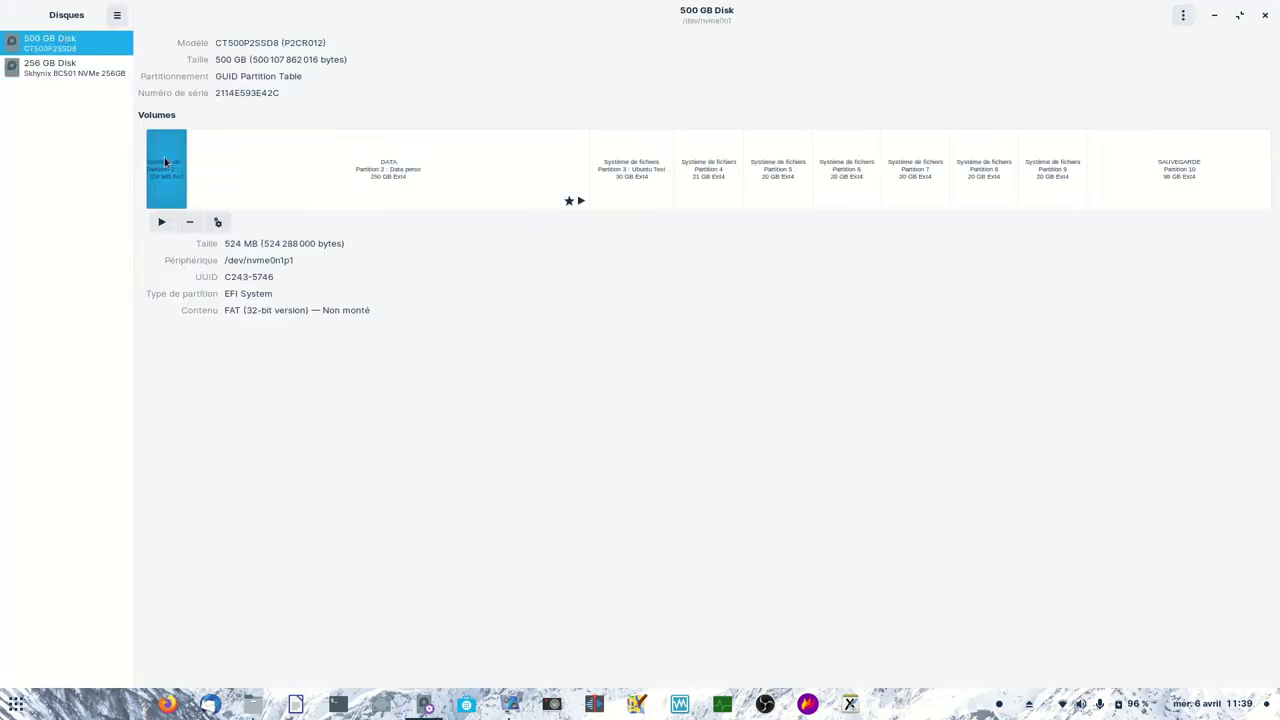
{"action": "left_click", "coordinate": [160, 224]}
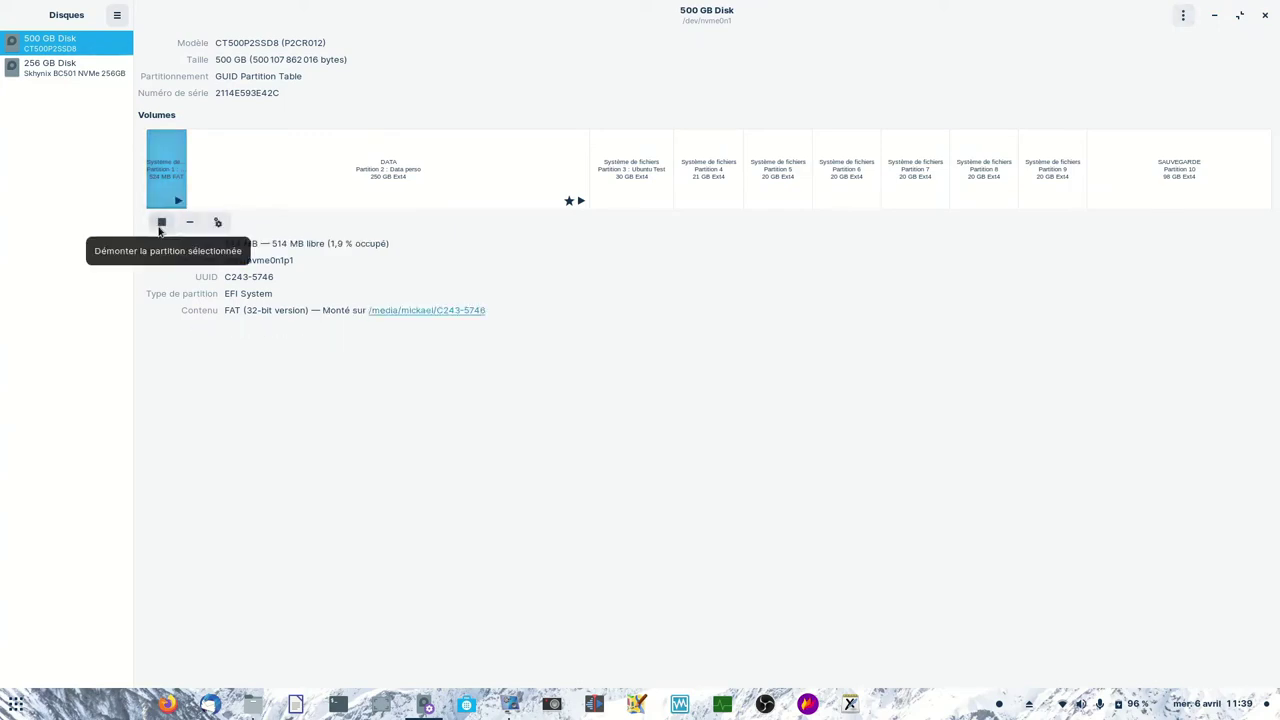
{"action": "left_click", "coordinate": [430, 312]}
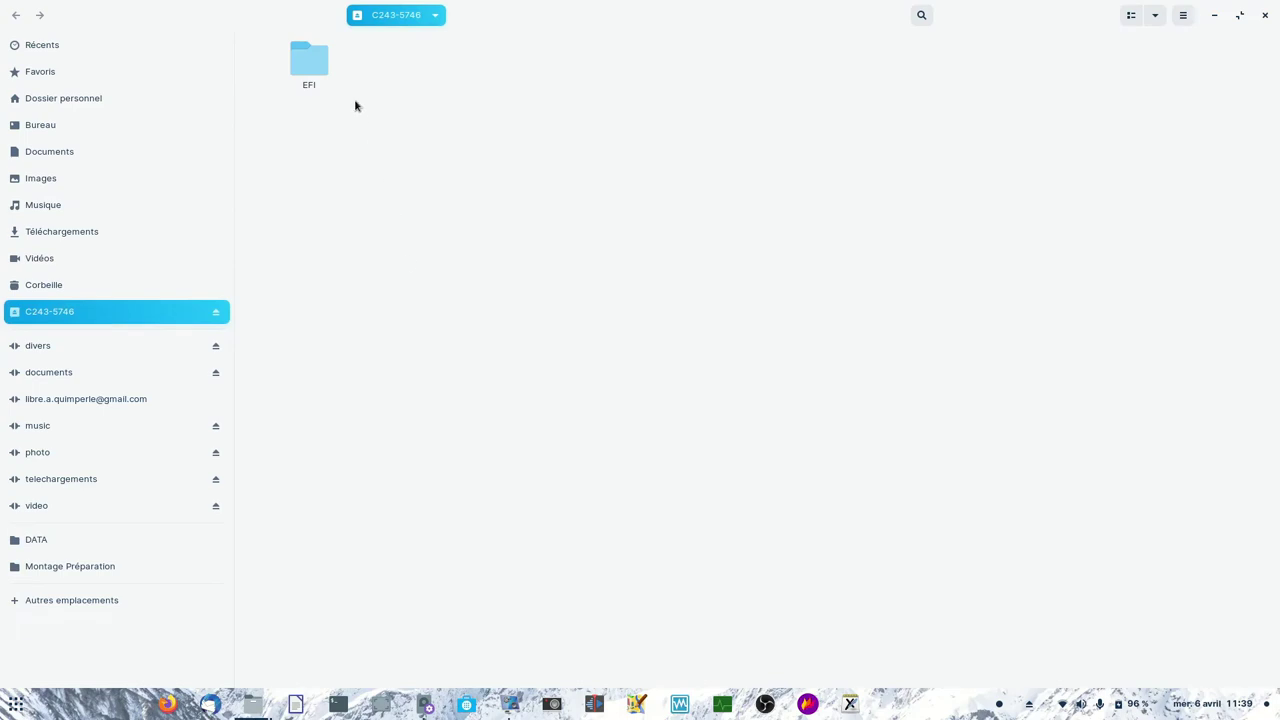
{"action": "double_click", "coordinate": [311, 55]}
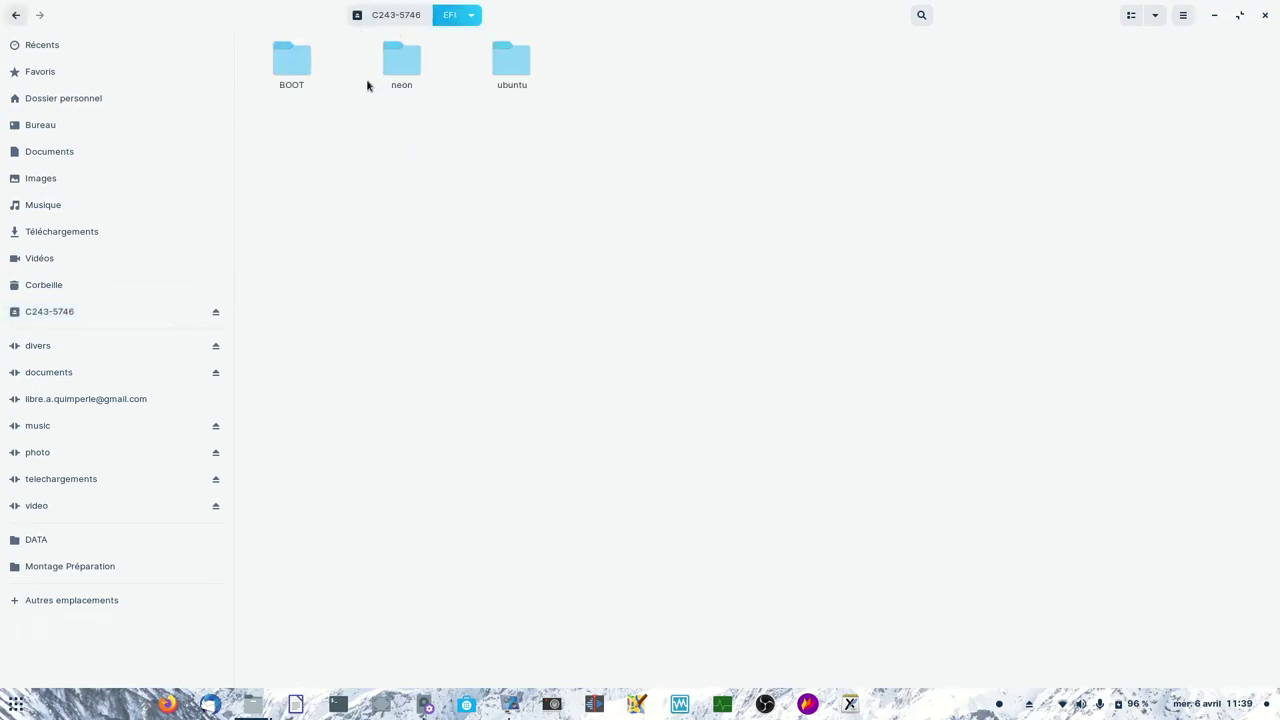
Permanently delete the neon folder and paste the copied debian folder into the 500 GB disk's EFI folder.
{"action": "left_click_drag", "start_coordinate": [357, 46], "coordinate": [441, 135]}
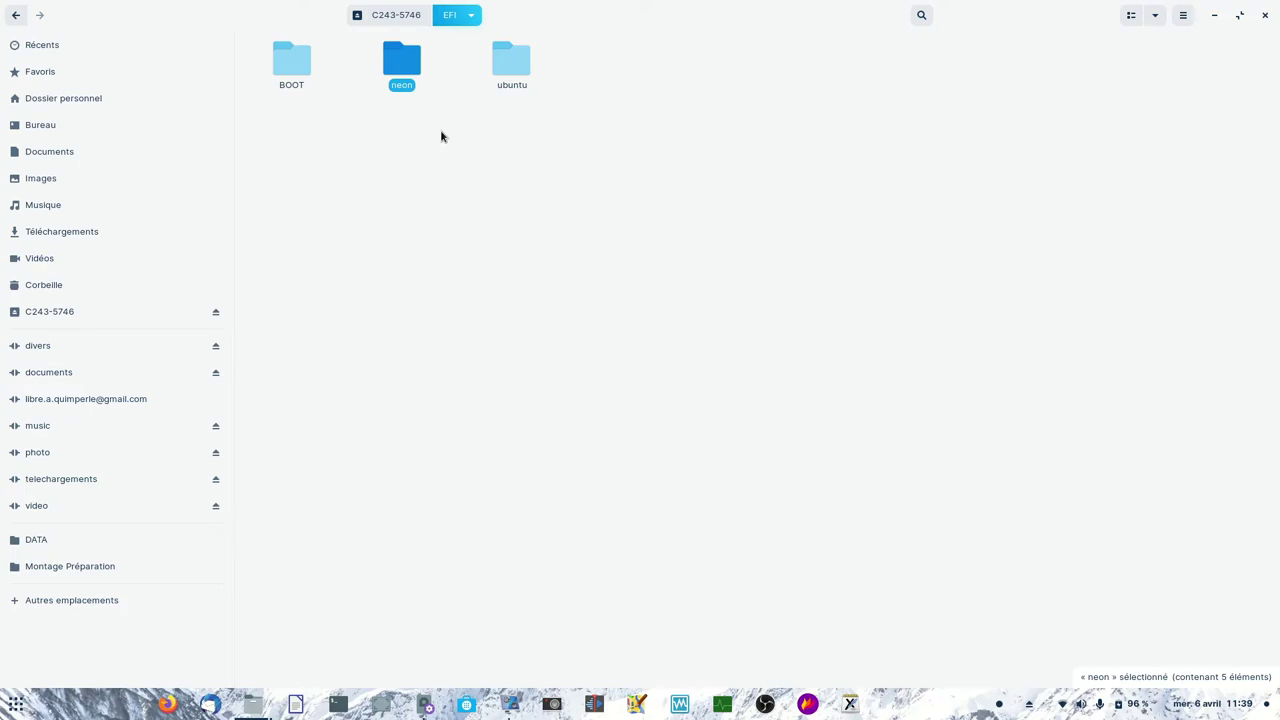
{"action": "key", "text": "shift+Delete"}
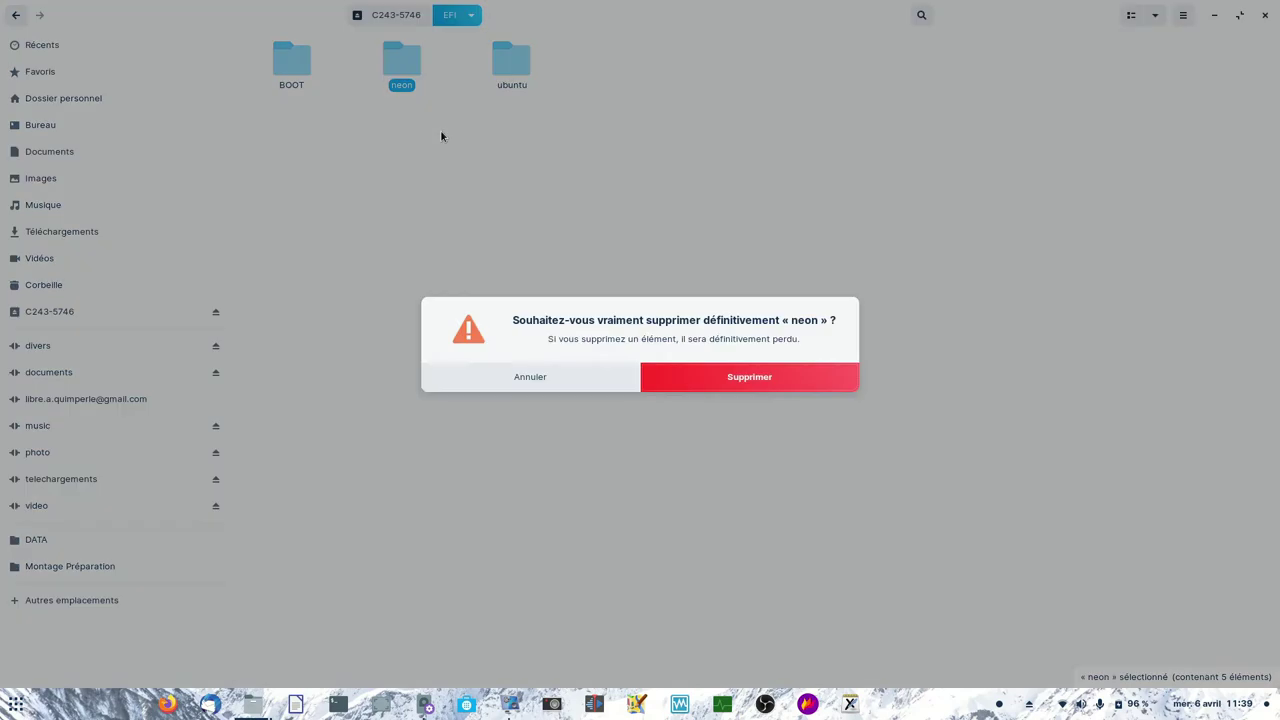
{"action": "left_click", "coordinate": [756, 386]}
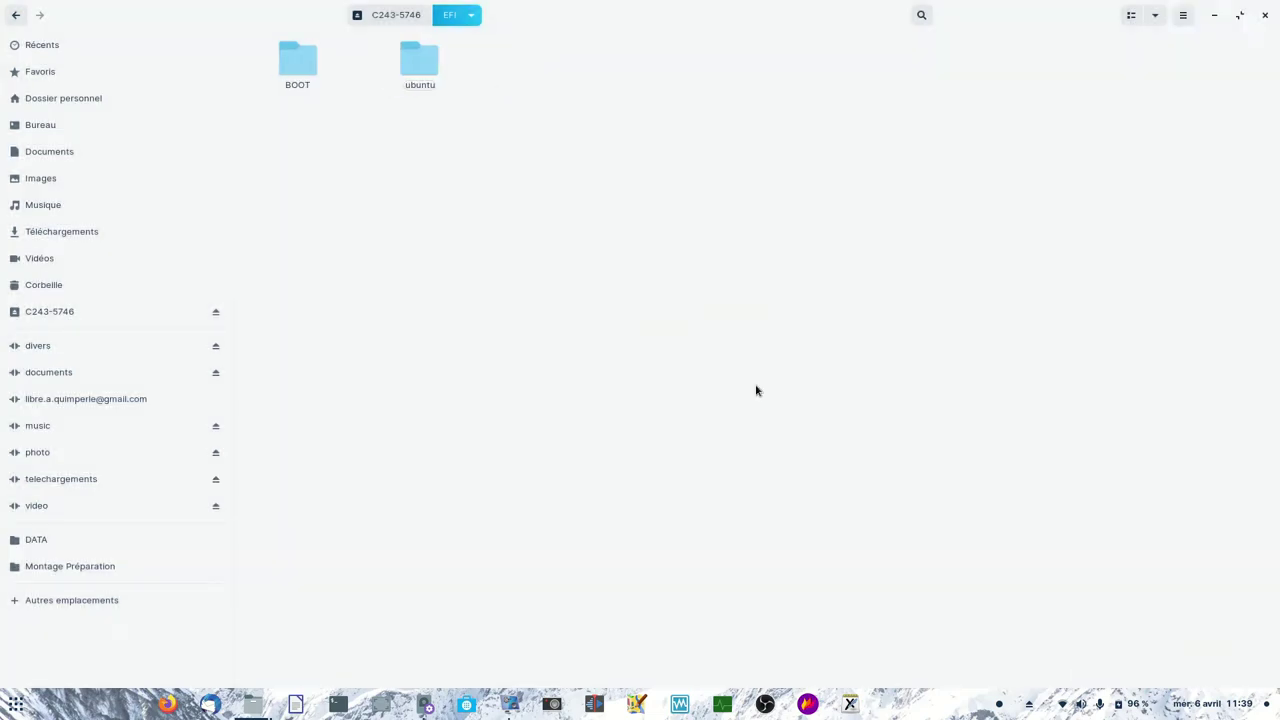
{"action": "right_click", "coordinate": [524, 67]}
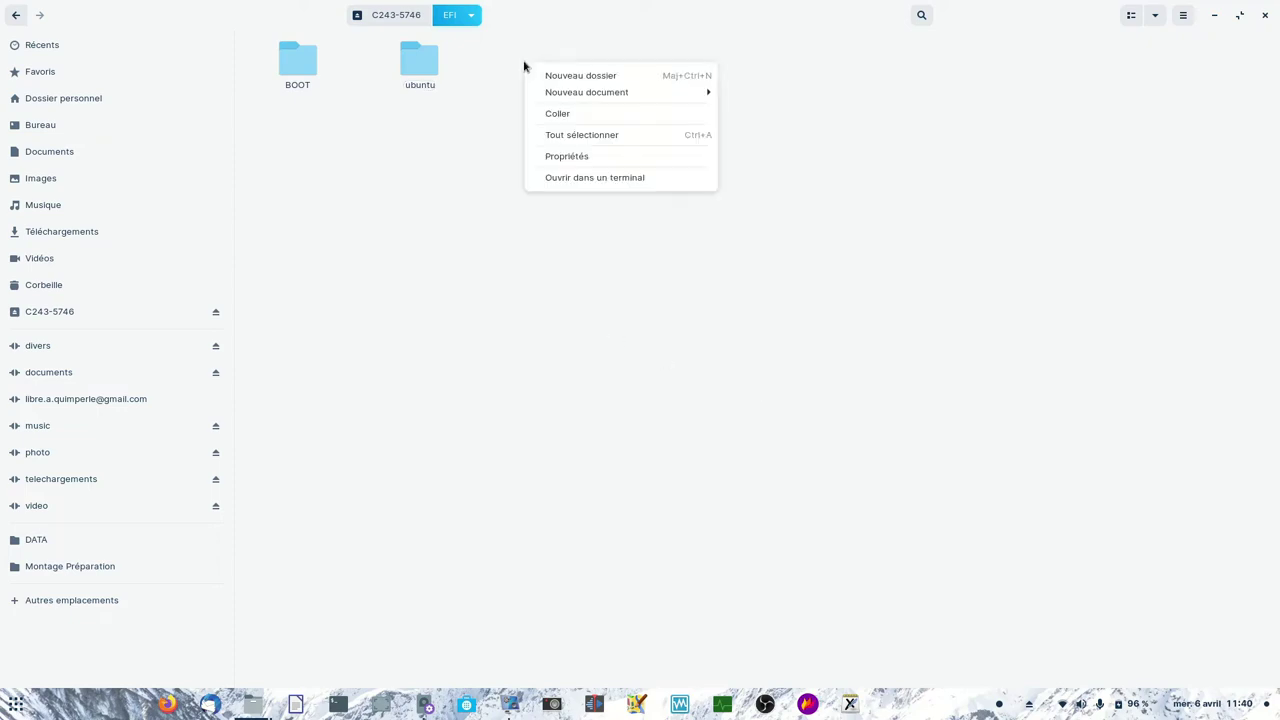
{"action": "left_click", "coordinate": [567, 117]}
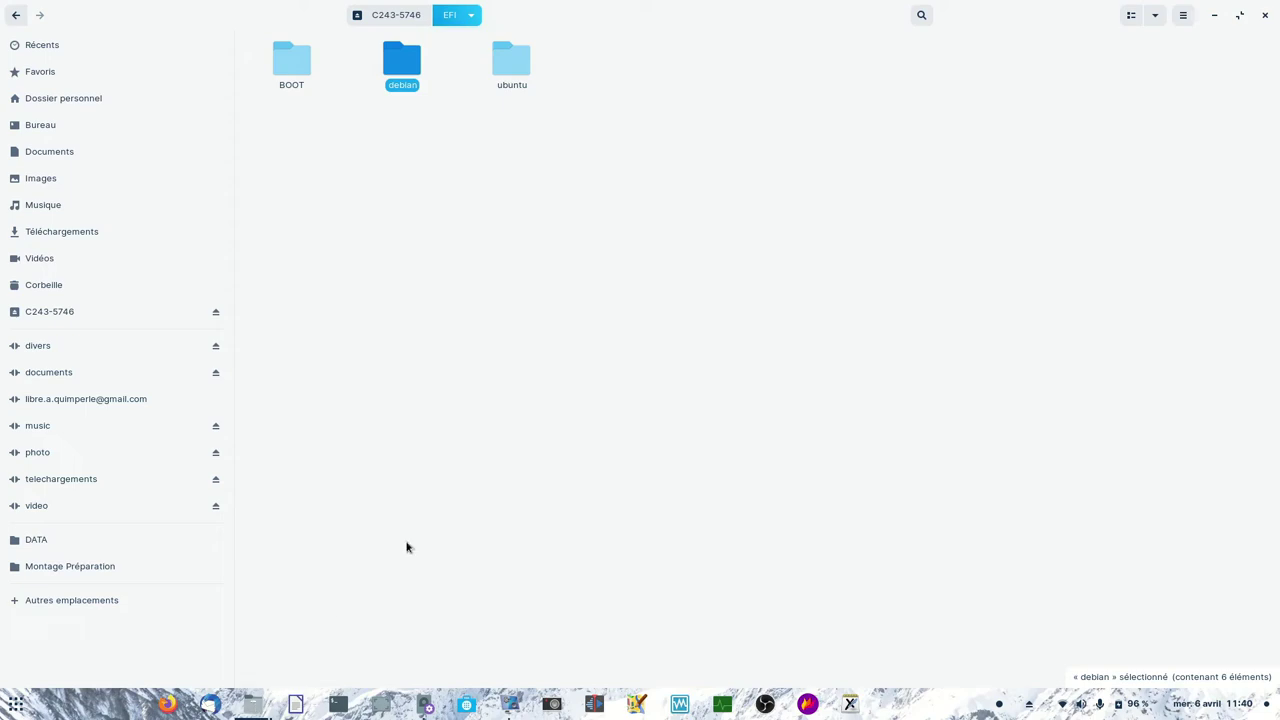
Open the /boot/efi mount location of the 256 GB disk's ESP and browse into its EFI folder with administrator rights.
{"action": "left_click", "coordinate": [425, 706]}
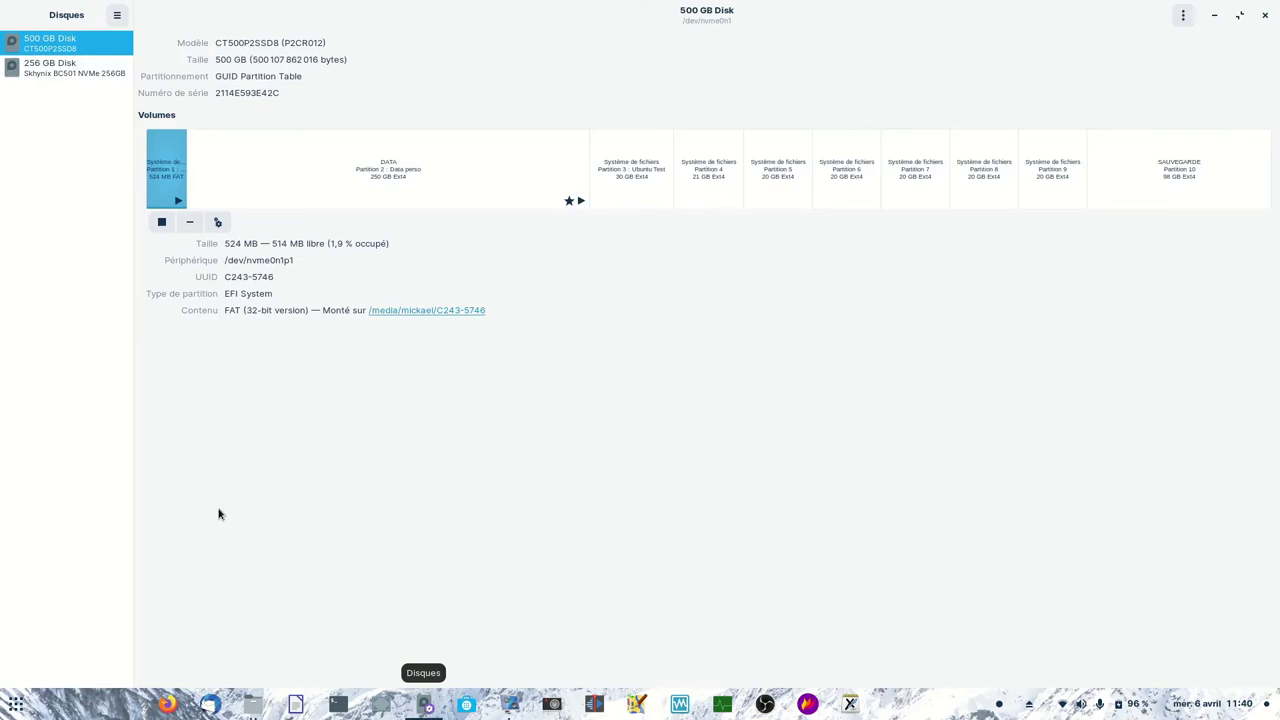
{"action": "left_click", "coordinate": [36, 68]}
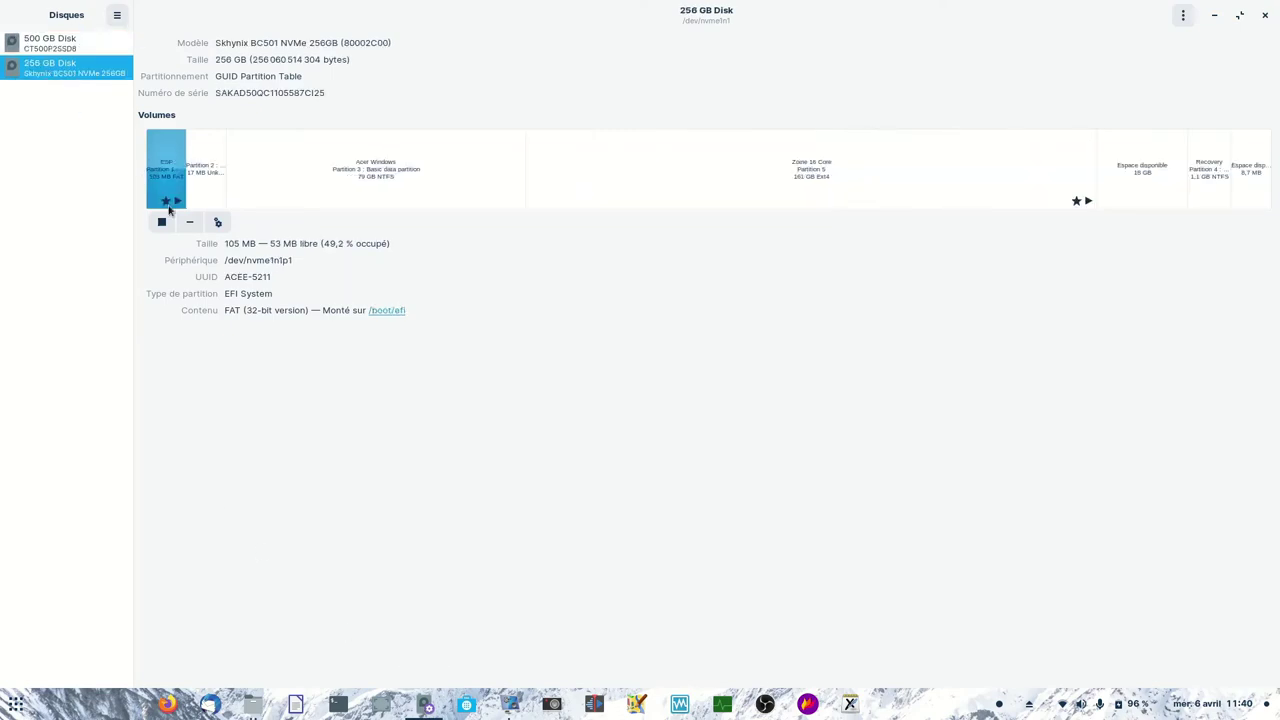
{"action": "left_click", "coordinate": [393, 310]}
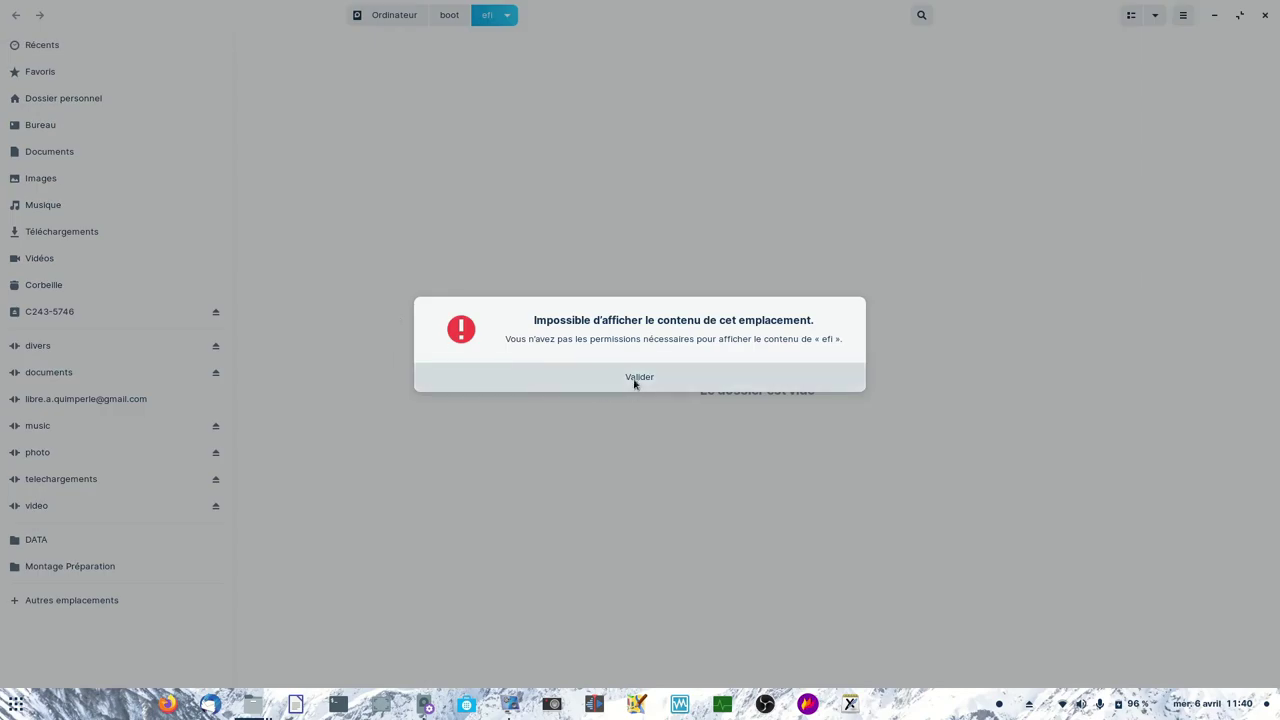
{"action": "left_click", "coordinate": [634, 383]}
{"action": "left_click", "coordinate": [450, 22]}
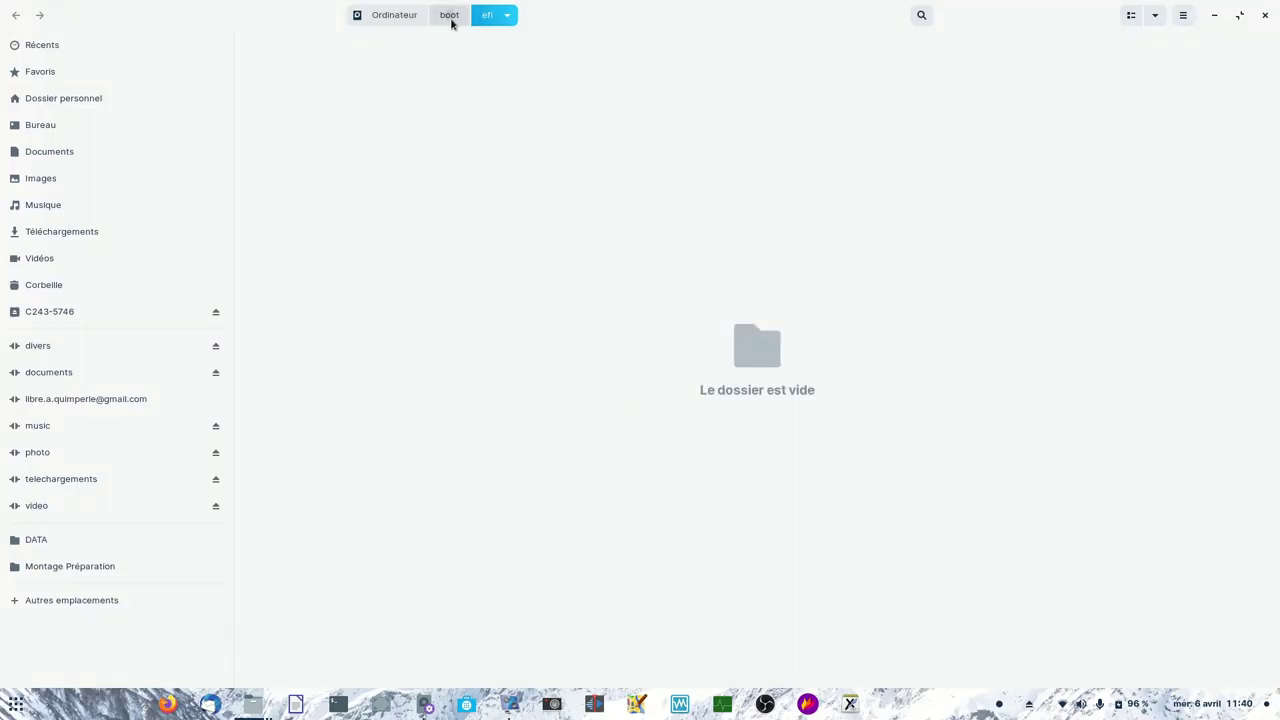
{"action": "double_click", "coordinate": [283, 60]}
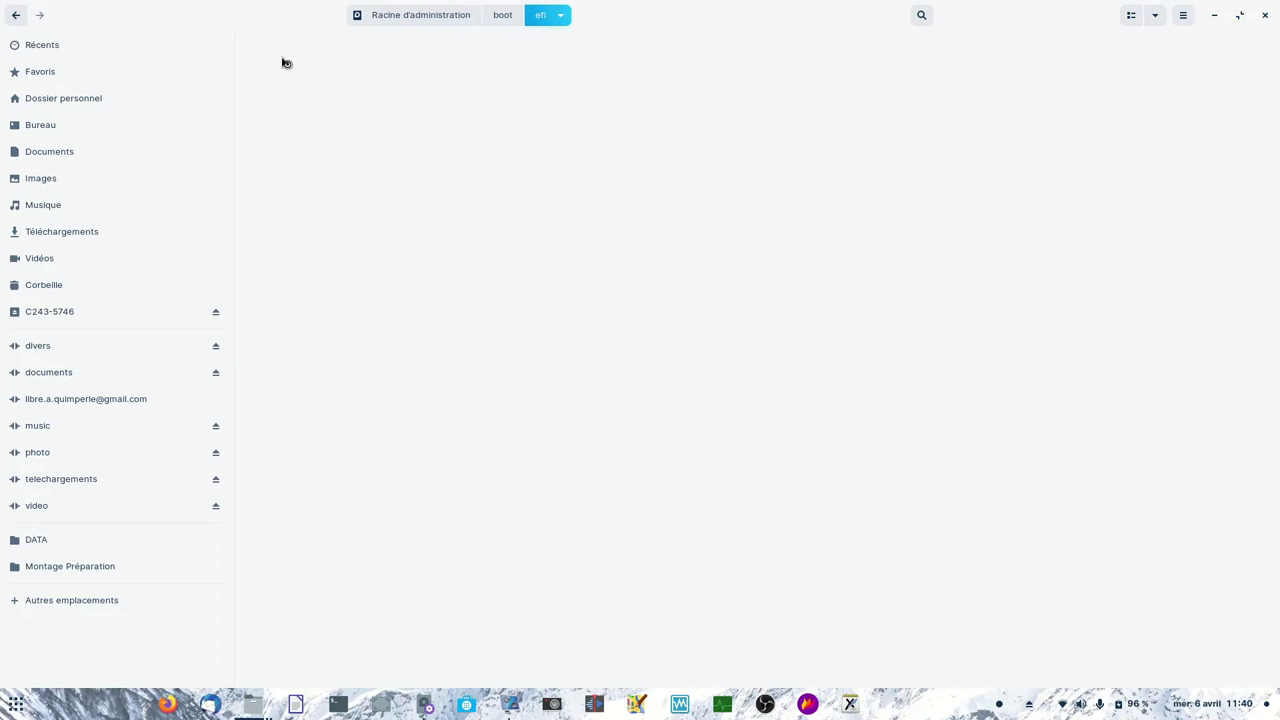
{"action": "double_click", "coordinate": [315, 61]}
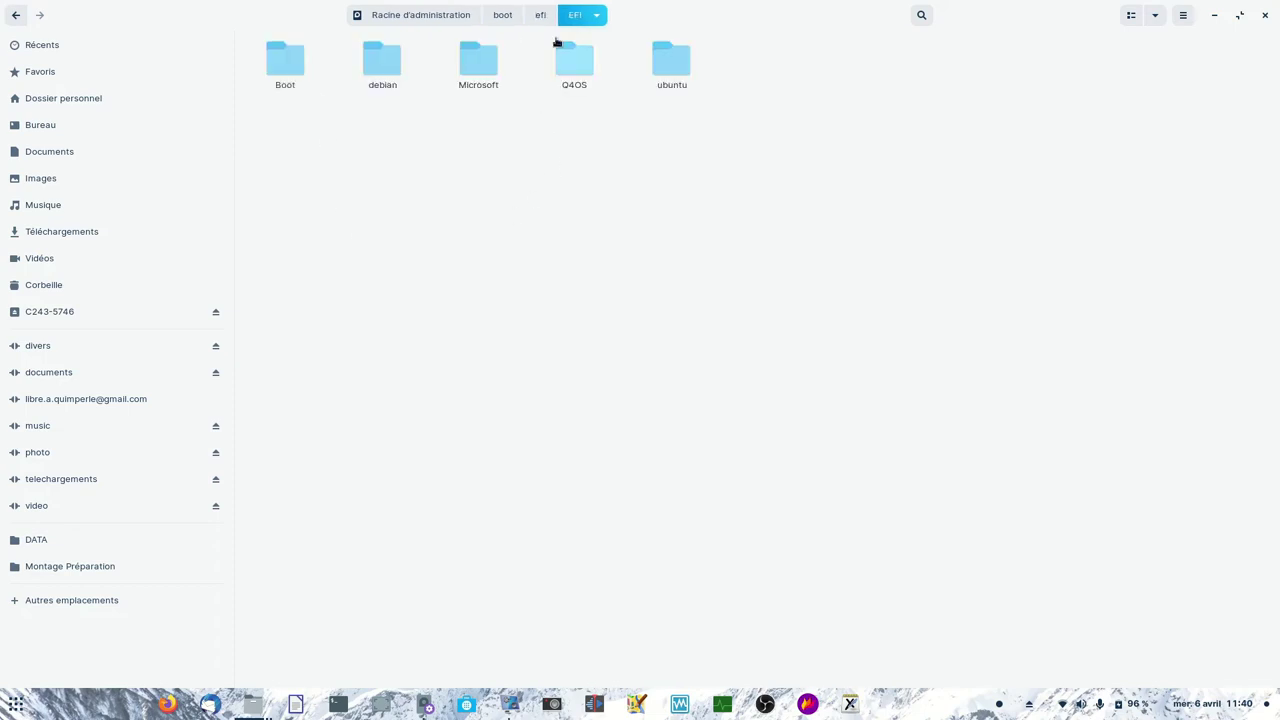
Permanently delete the Q4OS and debian folders from the EFI folder of the 256 GB disk's ESP.
{"action": "left_click_drag", "start_coordinate": [526, 42], "coordinate": [611, 146]}
{"action": "key", "text": "shift+Delete"}
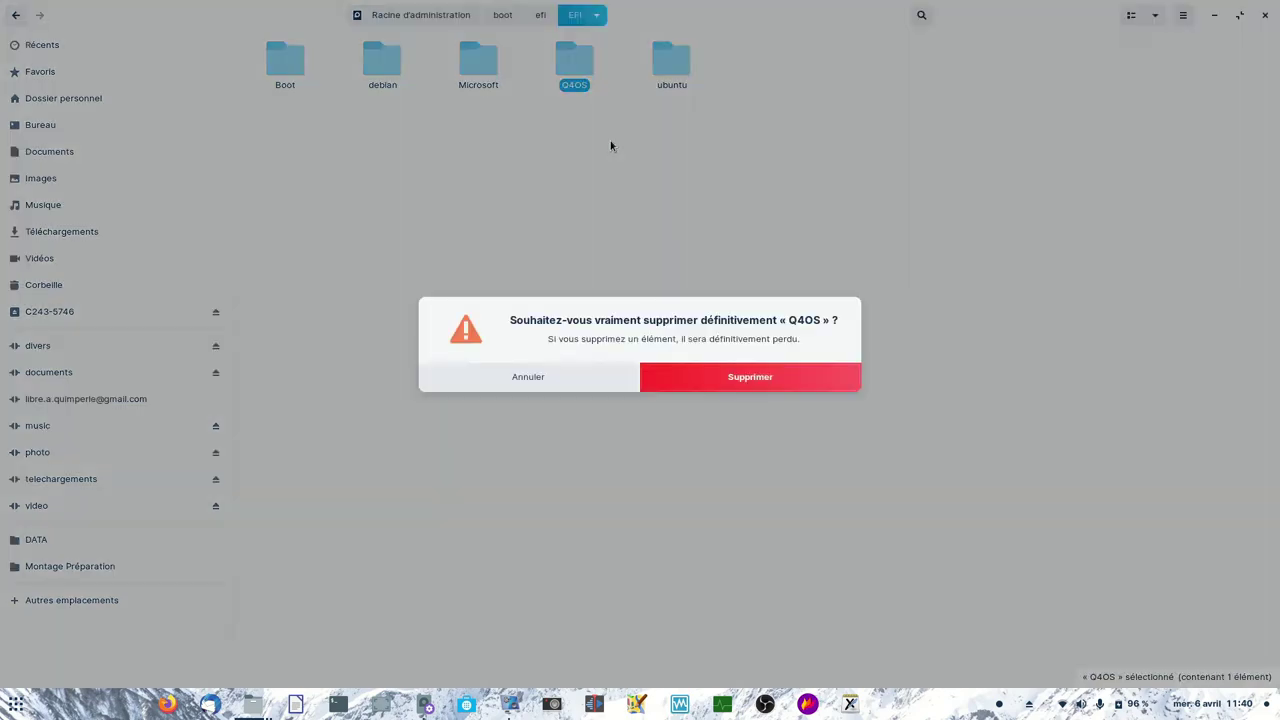
{"action": "left_click", "coordinate": [754, 390]}
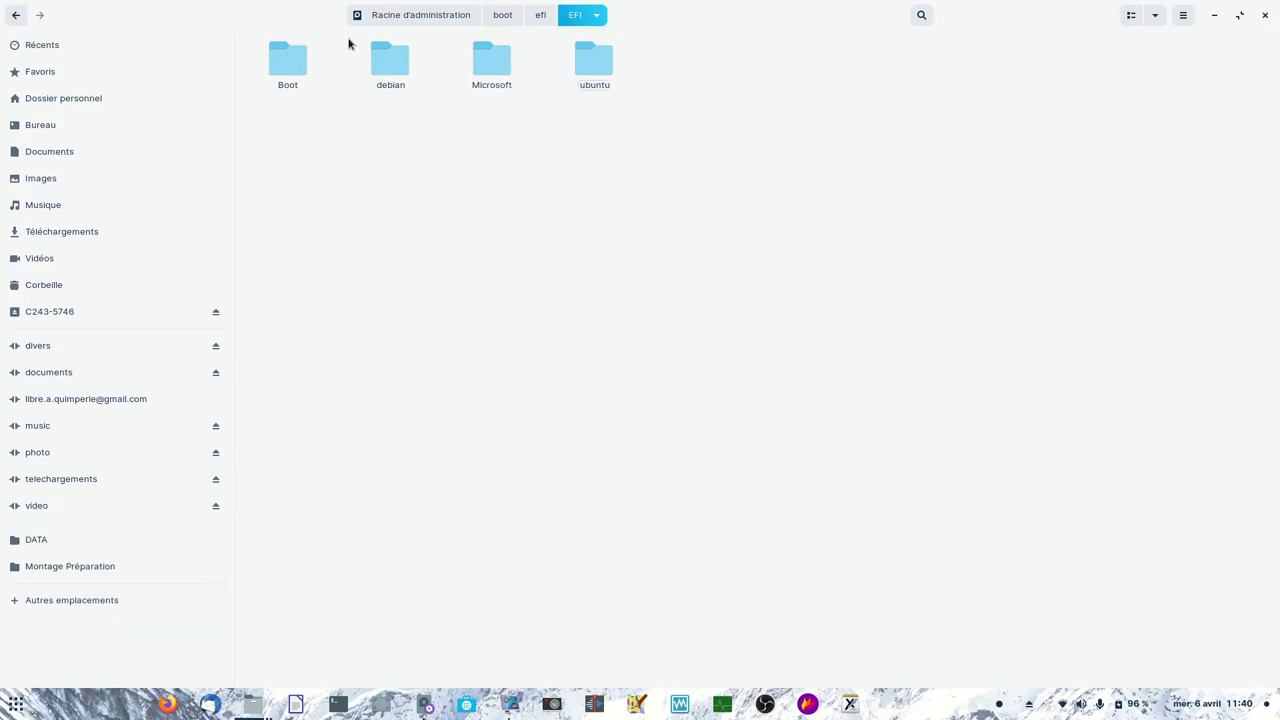
{"action": "left_click_drag", "start_coordinate": [347, 45], "coordinate": [405, 126]}
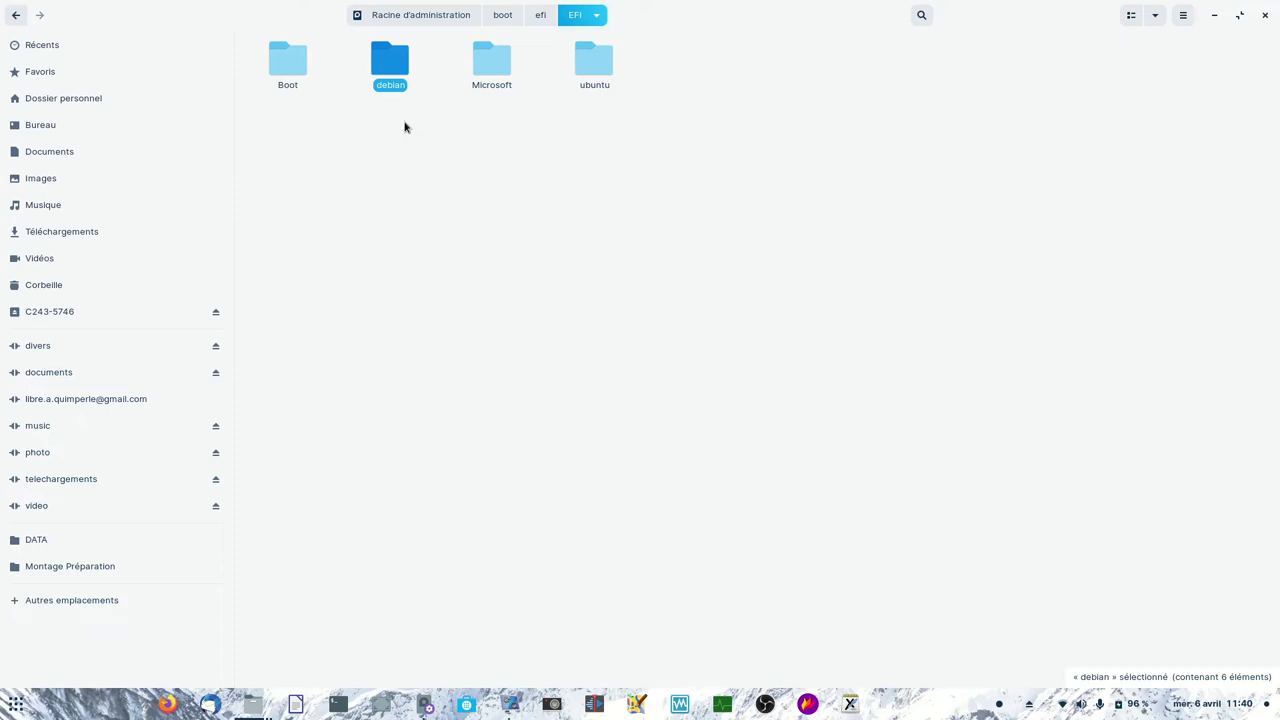
{"action": "key", "text": "shift+Delete"}
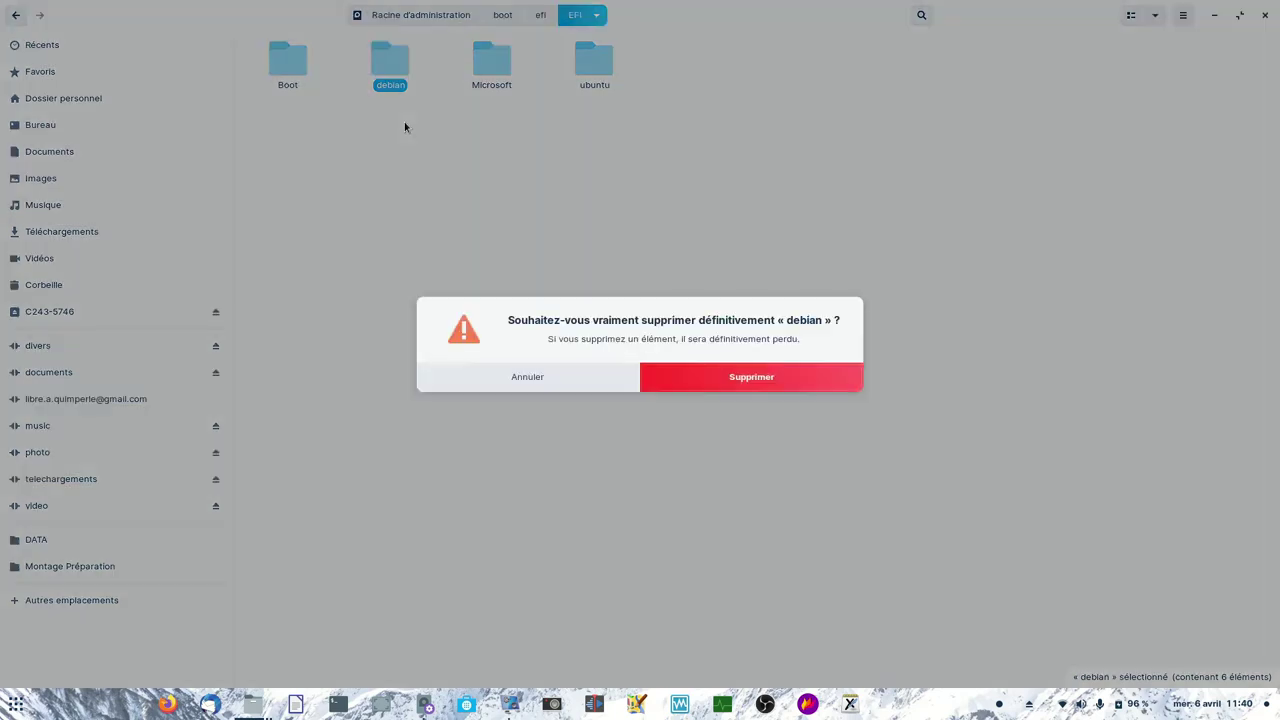
{"action": "left_click", "coordinate": [733, 391]}
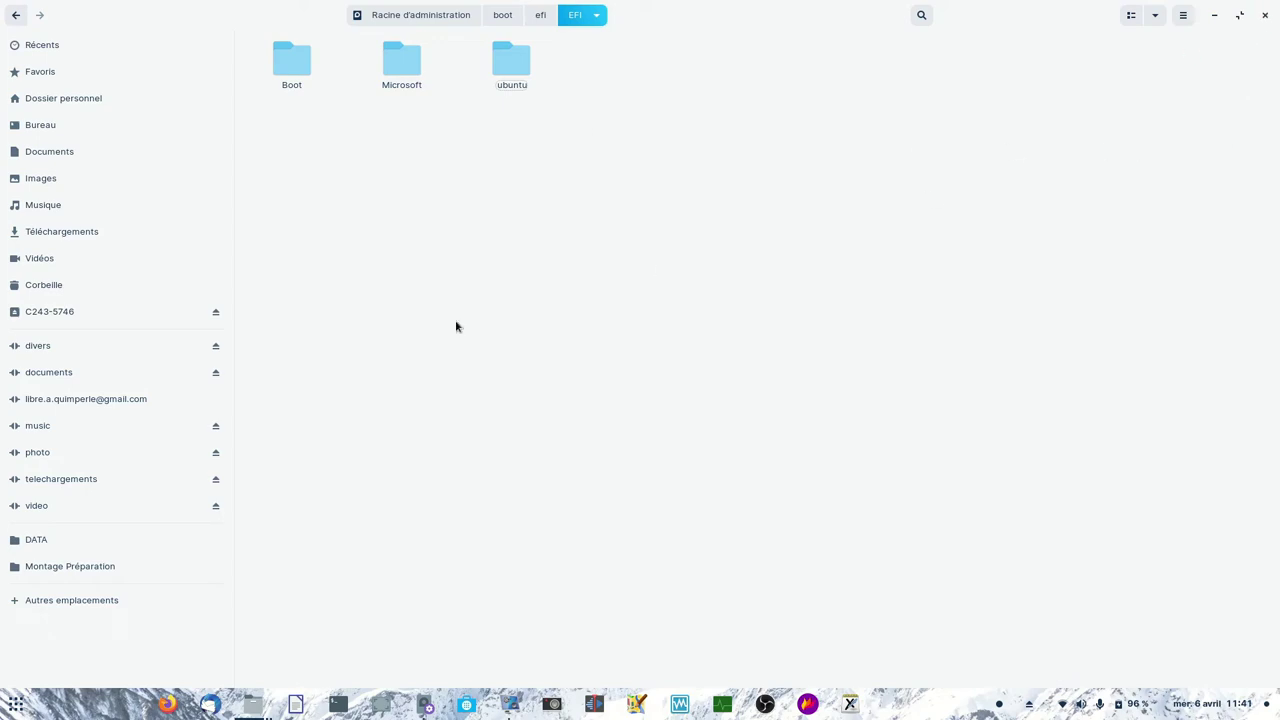
Check the contents of the EFI folder on the 500 GB disk's C243-5746 volume.
{"action": "left_click", "coordinate": [77, 310]}
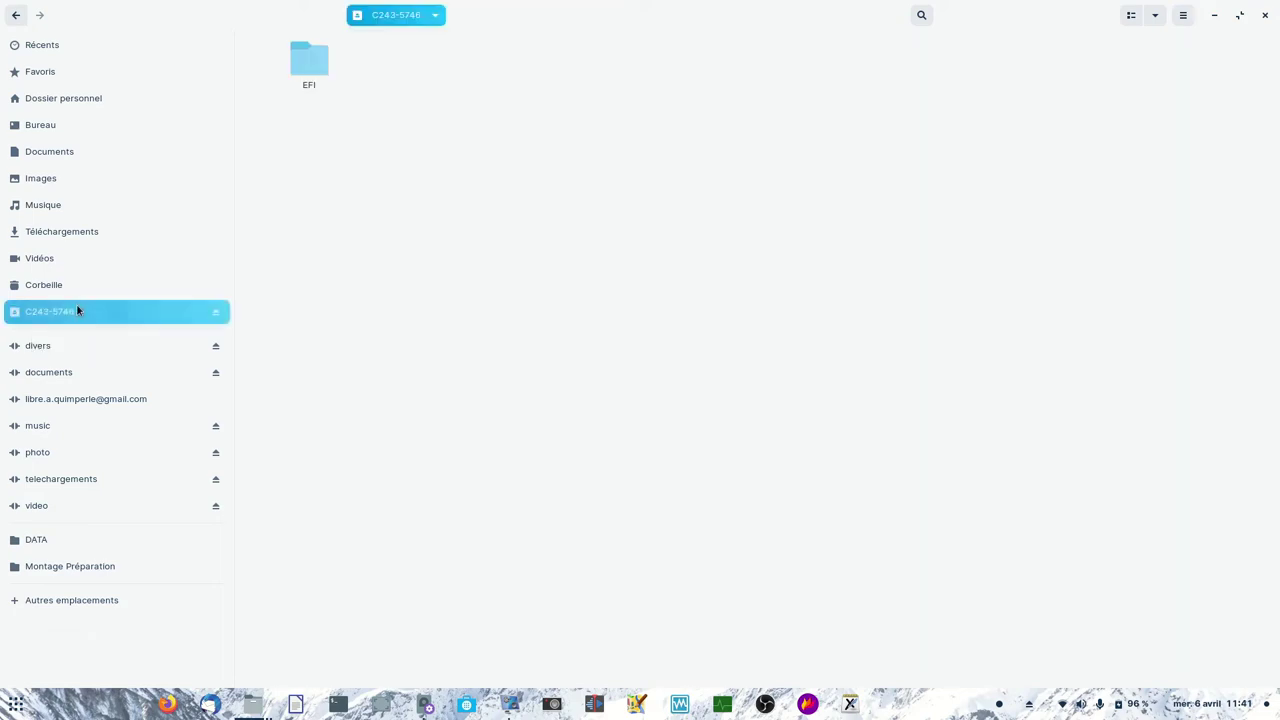
{"action": "double_click", "coordinate": [311, 56]}
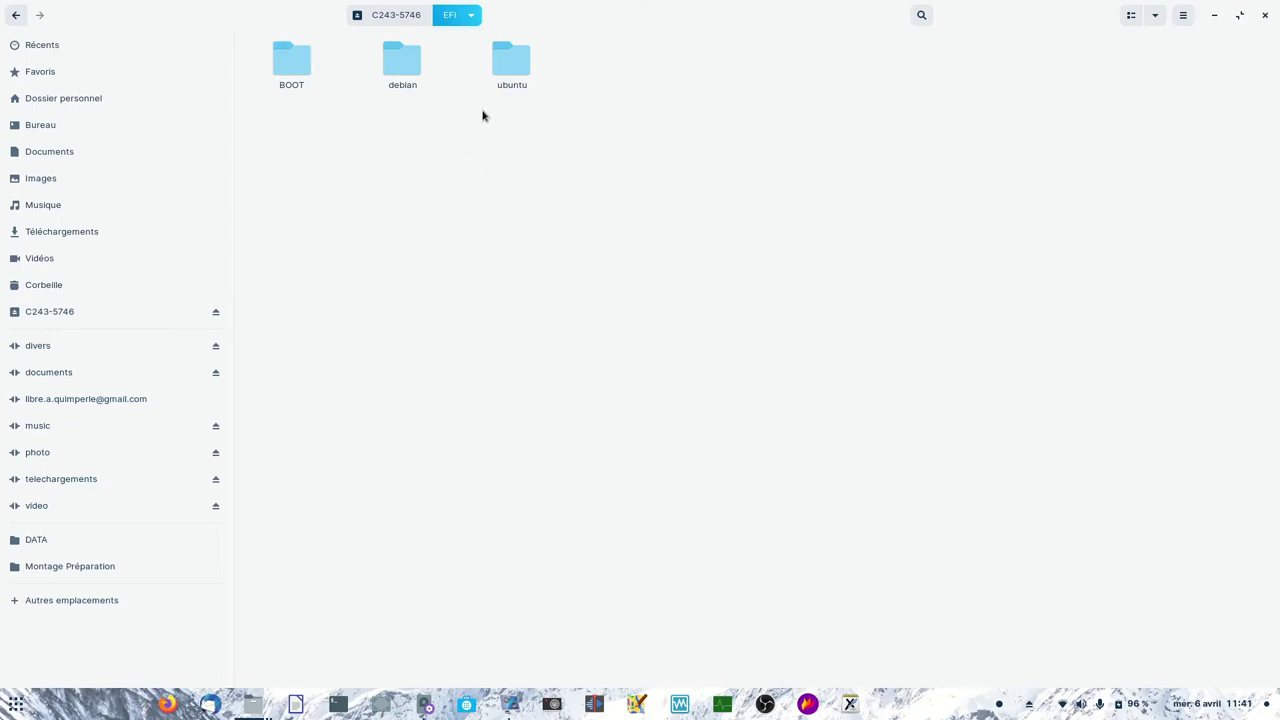
{"action": "left_click_drag", "start_coordinate": [460, 60], "coordinate": [586, 156]}
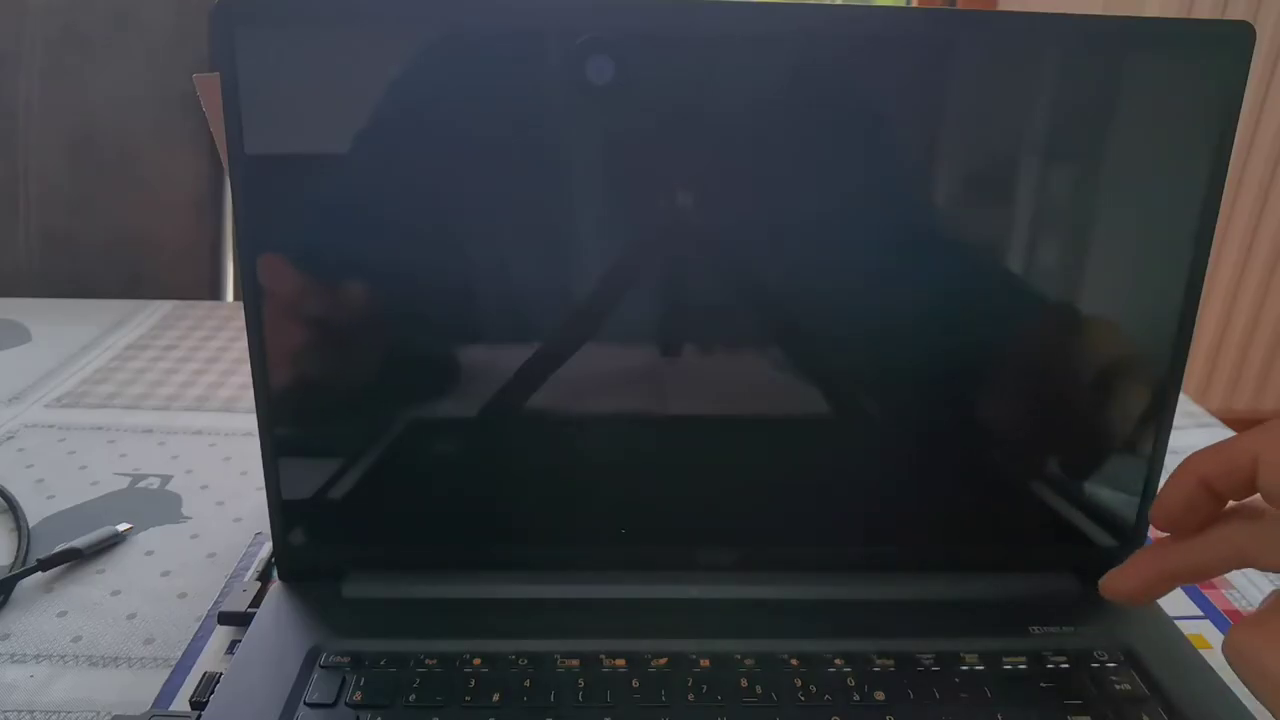
Power on the laptop, enter its Boot Manager and boot the debian (CT500P2SSD8) option.
{"action": "key", "text": "XF86PowerOff"}
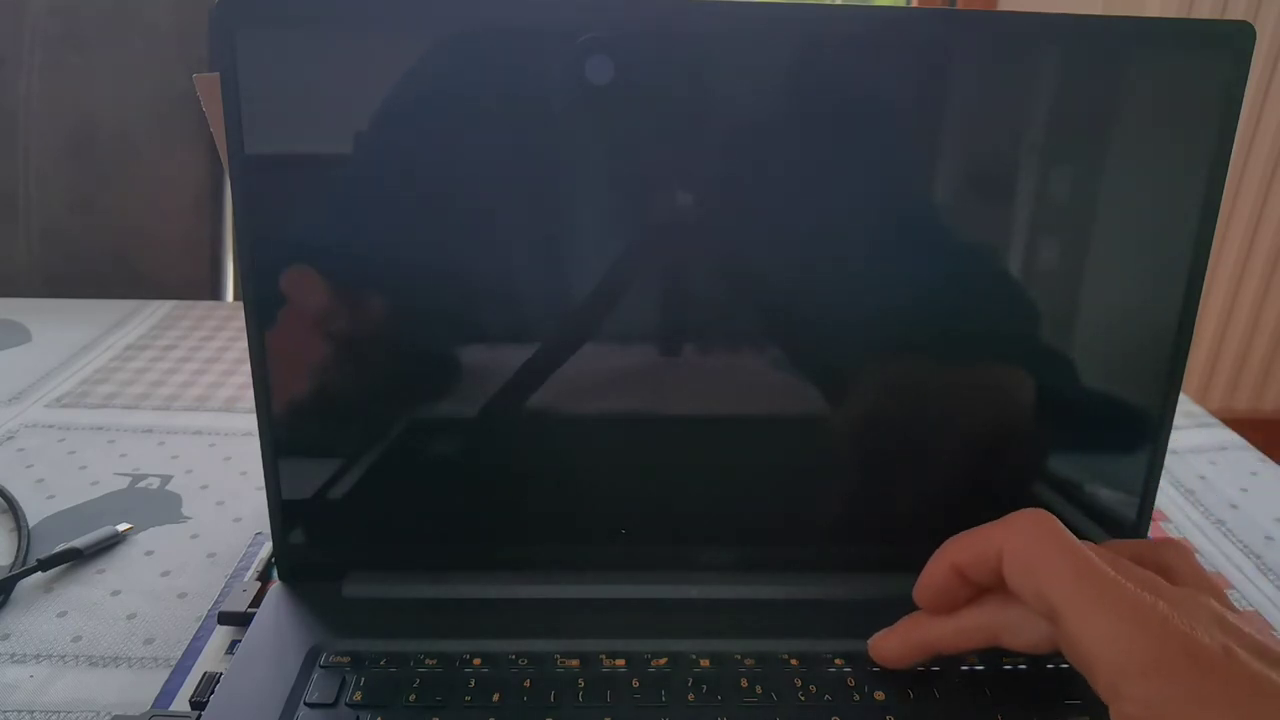
{"action": "key", "text": "F12"}
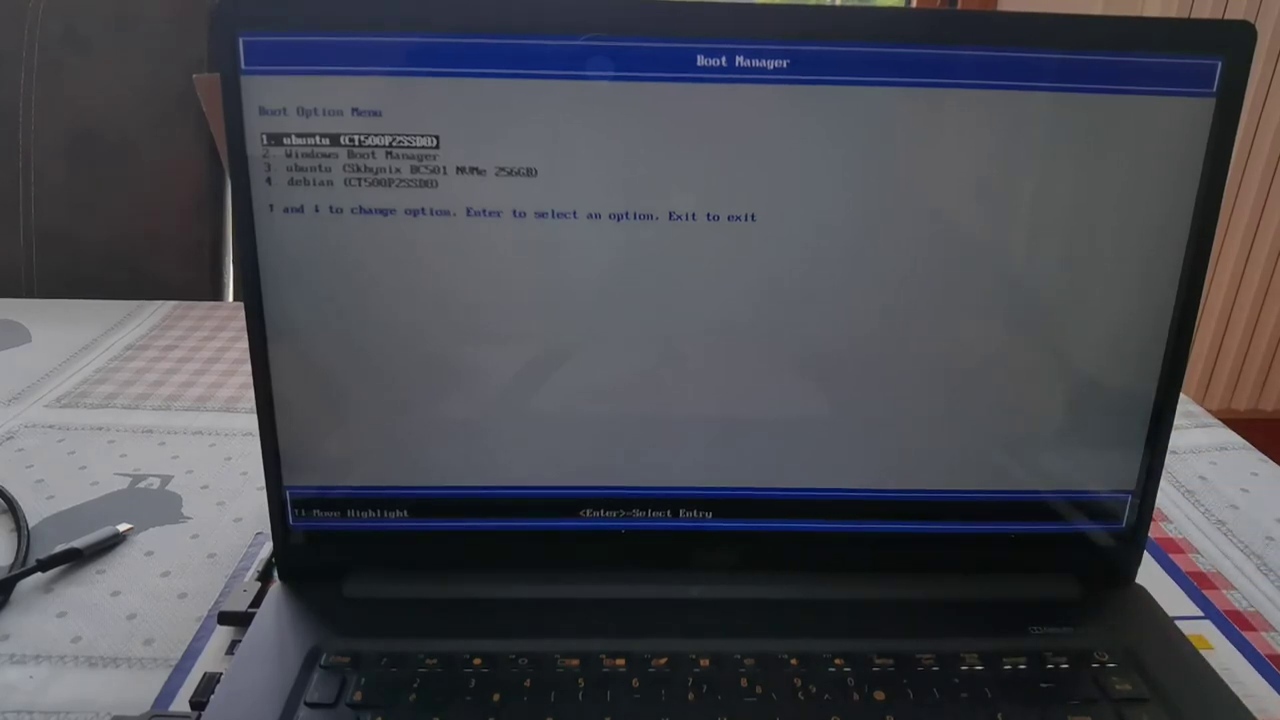
{"action": "key", "text": "Down"}
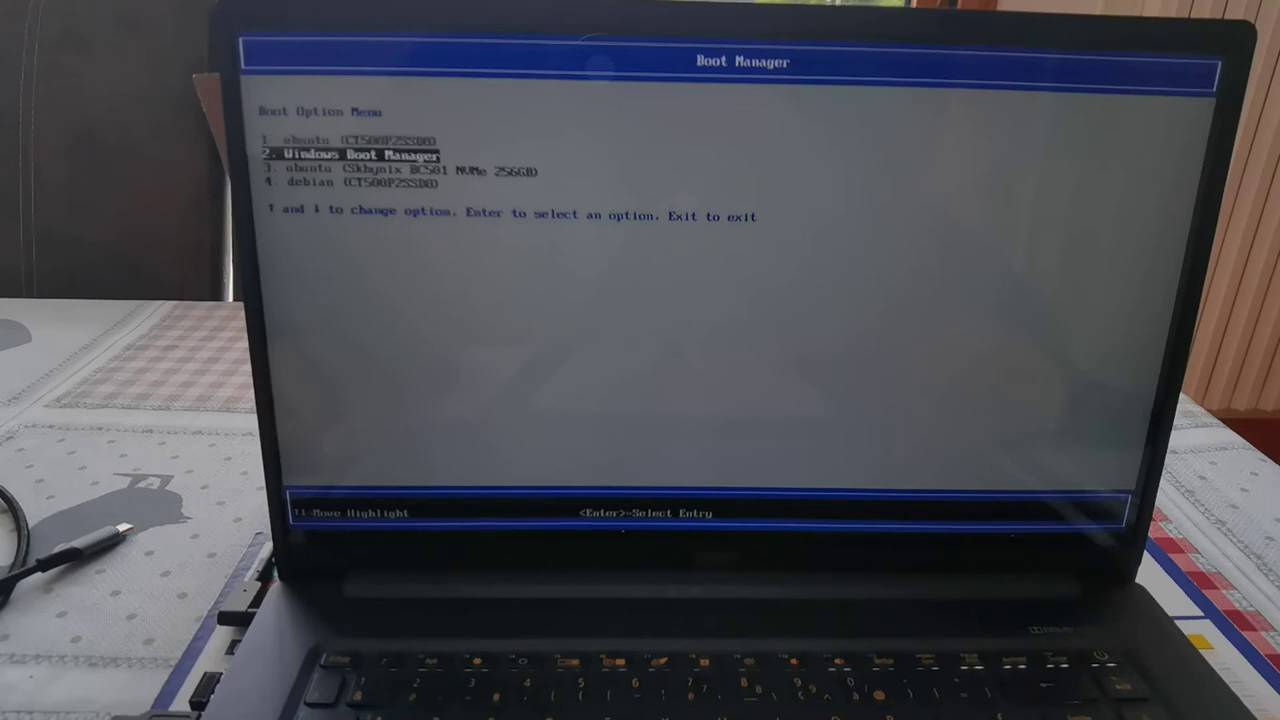
{"action": "key", "text": "Down"}
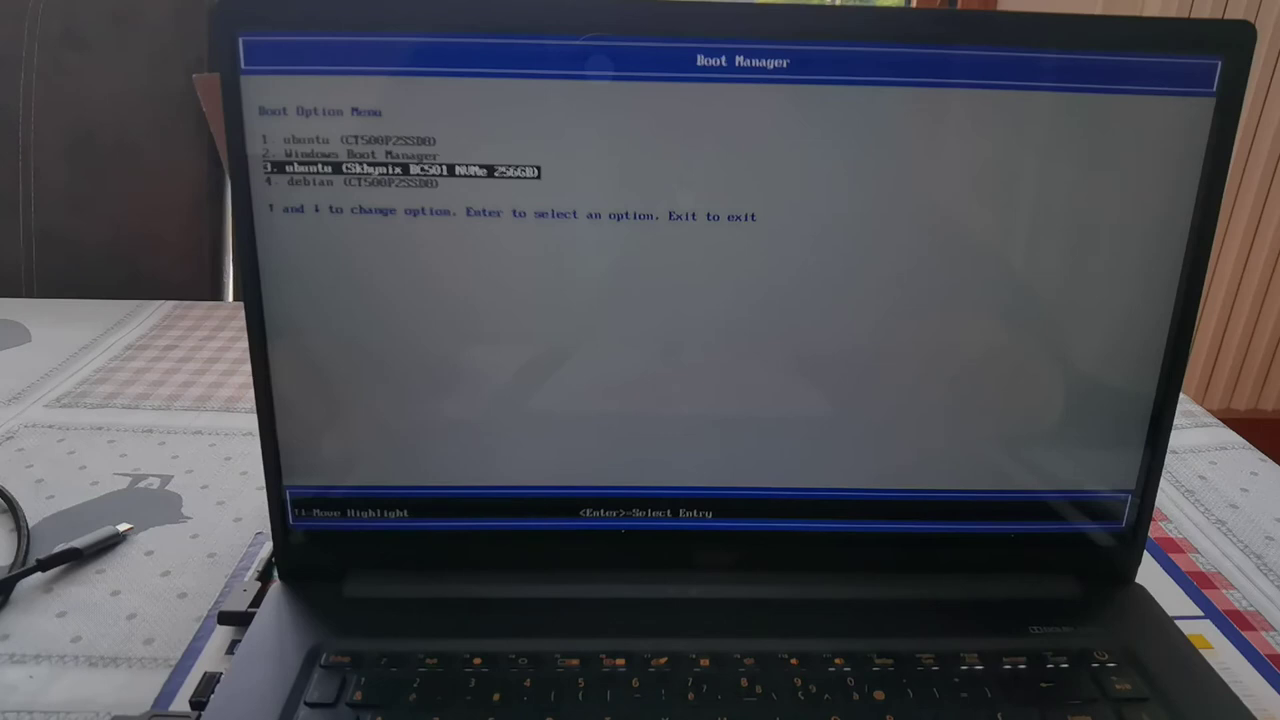
{"action": "key", "text": "Down"}
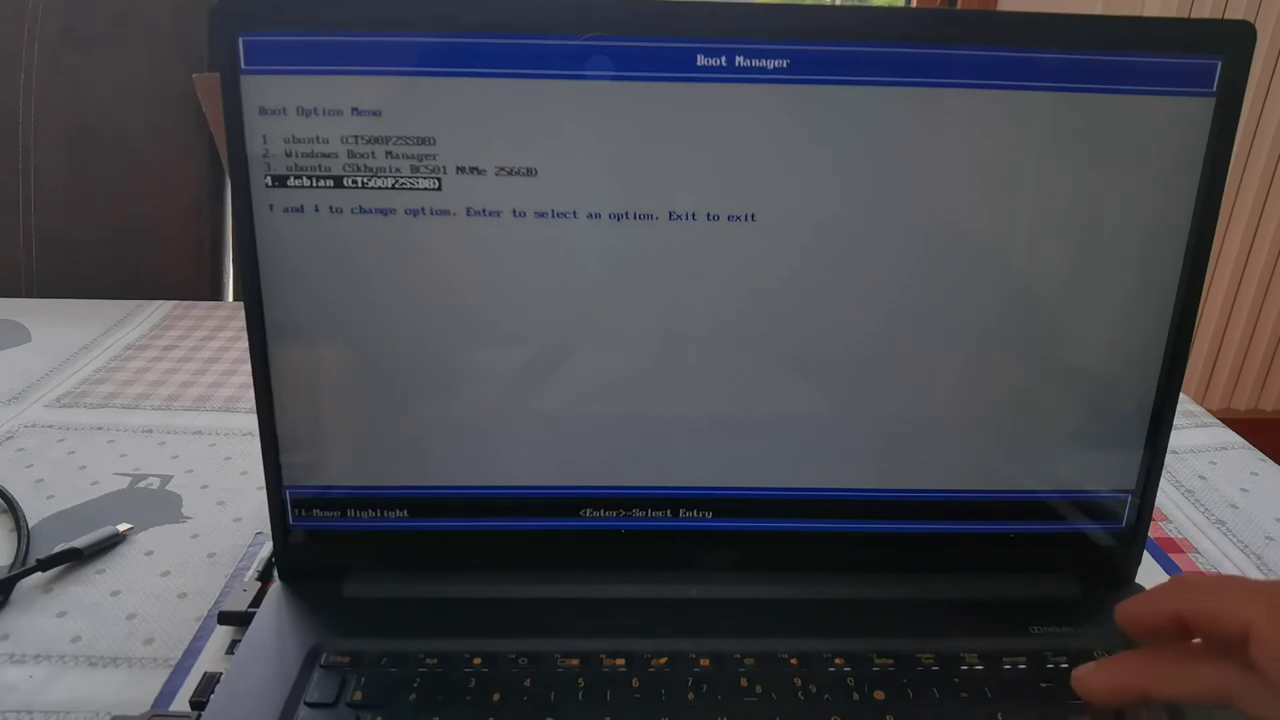
{"action": "key", "text": "Return"}
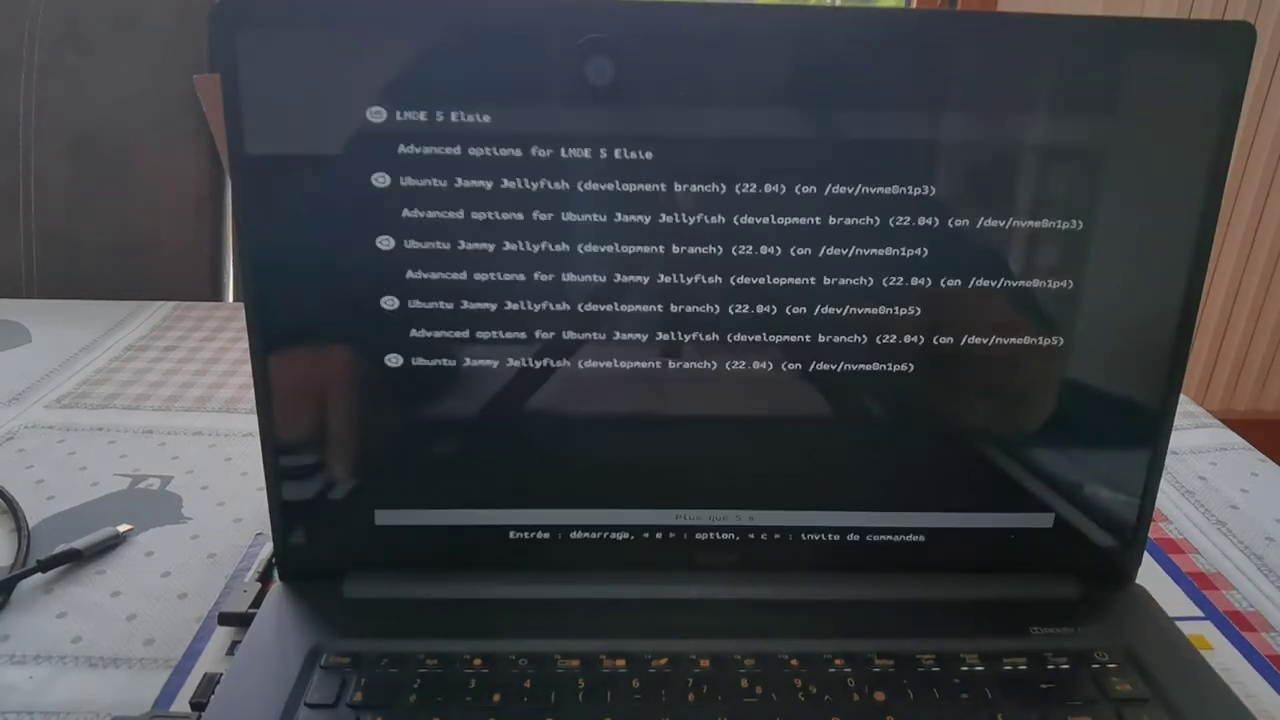
Examine the systems listed in the GRUB menu, from LMDE 5 Elsie down to Zorin OS 16.1.
{"action": "key", "text": "Down"}
{"action": "key", "text": "Down"}
{"action": "key", "text": "Up"}
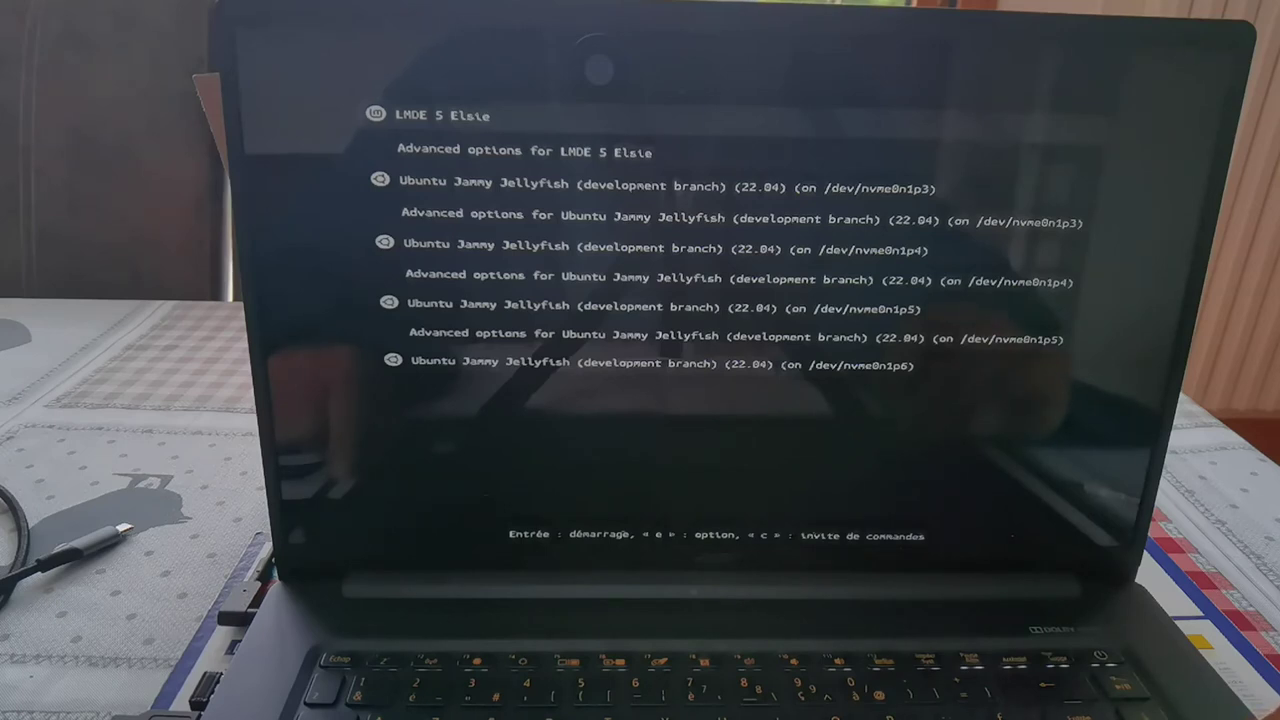
{"action": "key", "text": "Down"}
{"action": "key", "text": "Down"}
{"action": "key", "text": "Down"}
{"action": "key", "text": "Down"}
{"action": "key", "text": "Down"}
{"action": "key", "text": "Down"}
{"action": "key", "text": "Down"}
{"action": "key", "text": "Down"}
{"action": "key", "text": "Down"}
{"action": "key", "text": "Down"}
{"action": "key", "text": "Down"}
{"action": "key", "text": "Down"}
{"action": "key", "text": "Down"}
{"action": "key", "text": "Down"}
{"action": "key", "text": "Down"}
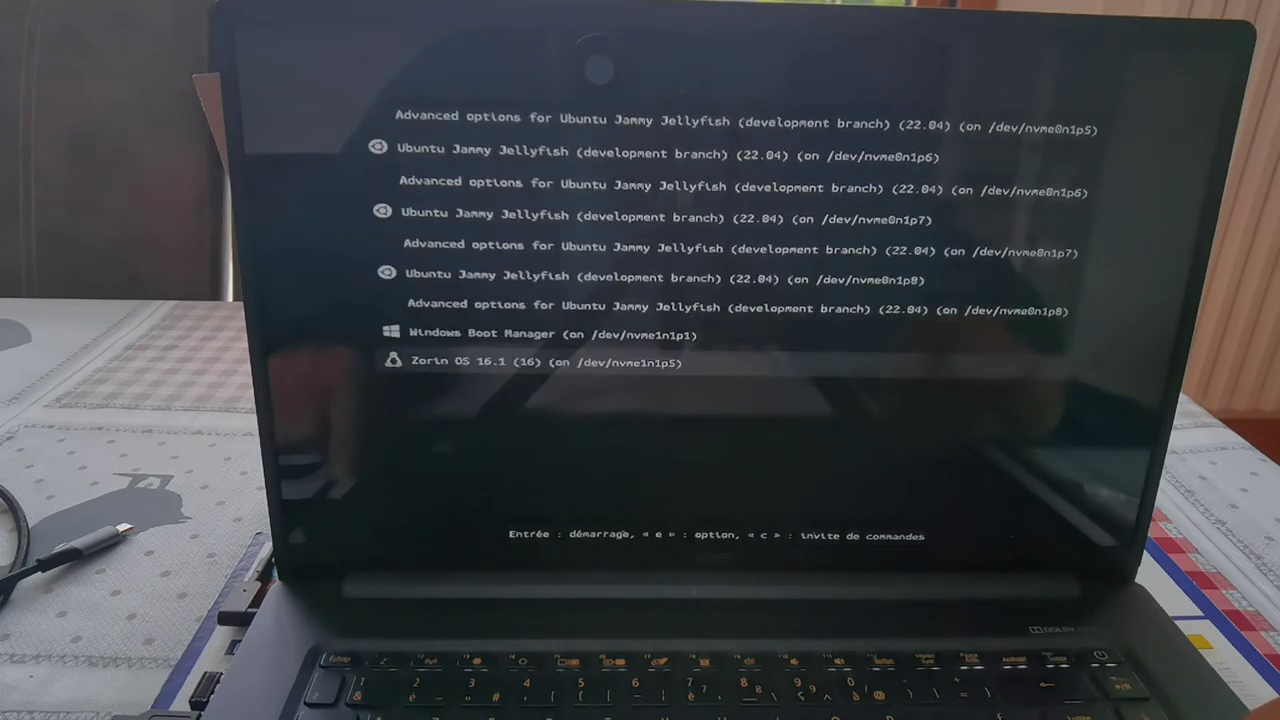
{"action": "key", "text": "Up"}
{"action": "key", "text": "Up"}
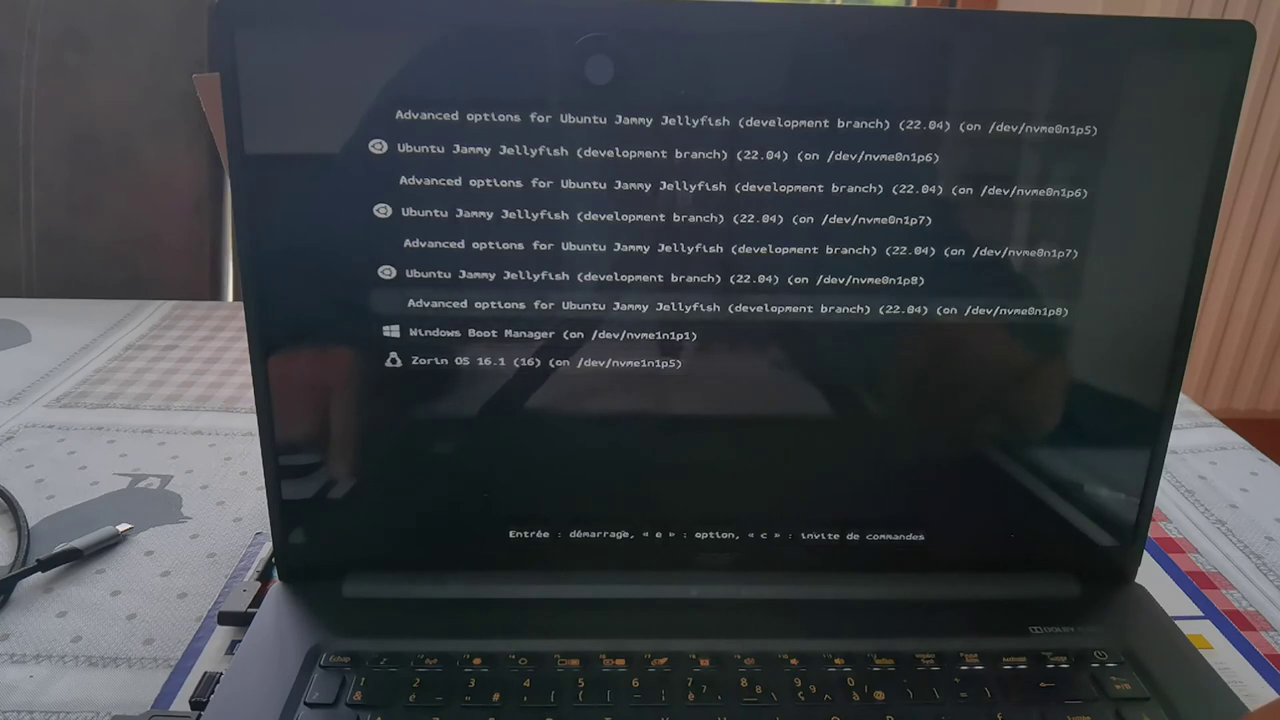
{"action": "key", "text": "Down"}
{"action": "key", "text": "Down"}
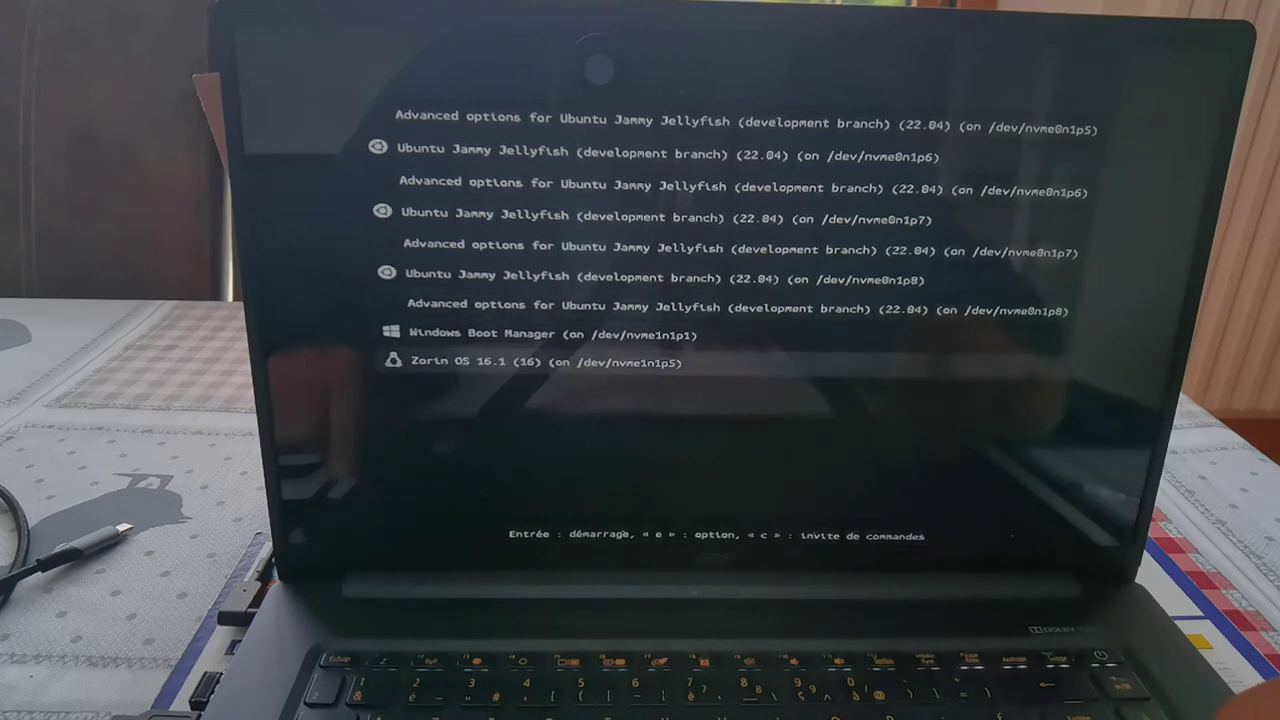
Return to the LMDE 5 Elsie entry at the head of the GRUB list and boot it.
{"action": "key", "text": "Up"}
{"action": "key", "text": "Up"}
{"action": "key", "text": "Up"}
{"action": "key", "text": "Up"}
{"action": "key", "text": "Up"}
{"action": "key", "text": "Up"}
{"action": "key", "text": "Up"}
{"action": "key", "text": "Up"}
{"action": "key", "text": "Up"}
{"action": "key", "text": "Up"}
{"action": "key", "text": "Up"}
{"action": "key", "text": "Up"}
{"action": "key", "text": "Up"}
{"action": "key", "text": "Up"}
{"action": "key", "text": "Up"}
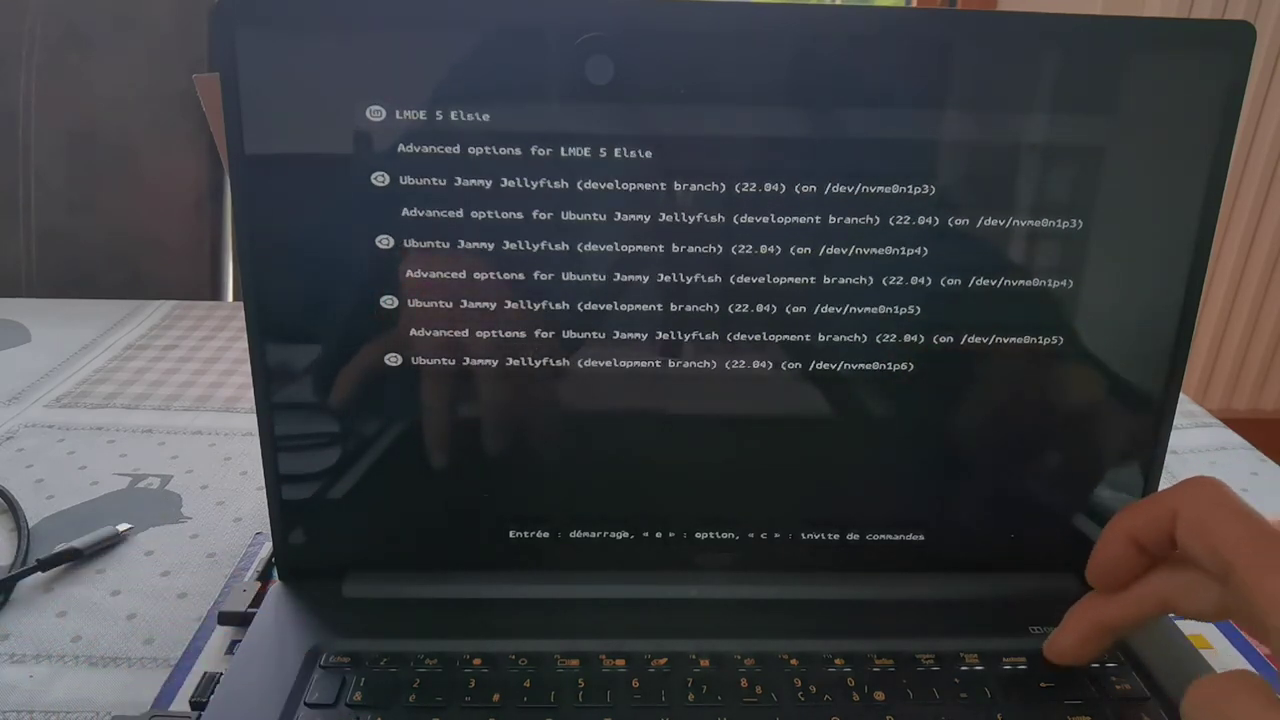
{"action": "key", "text": "Return"}
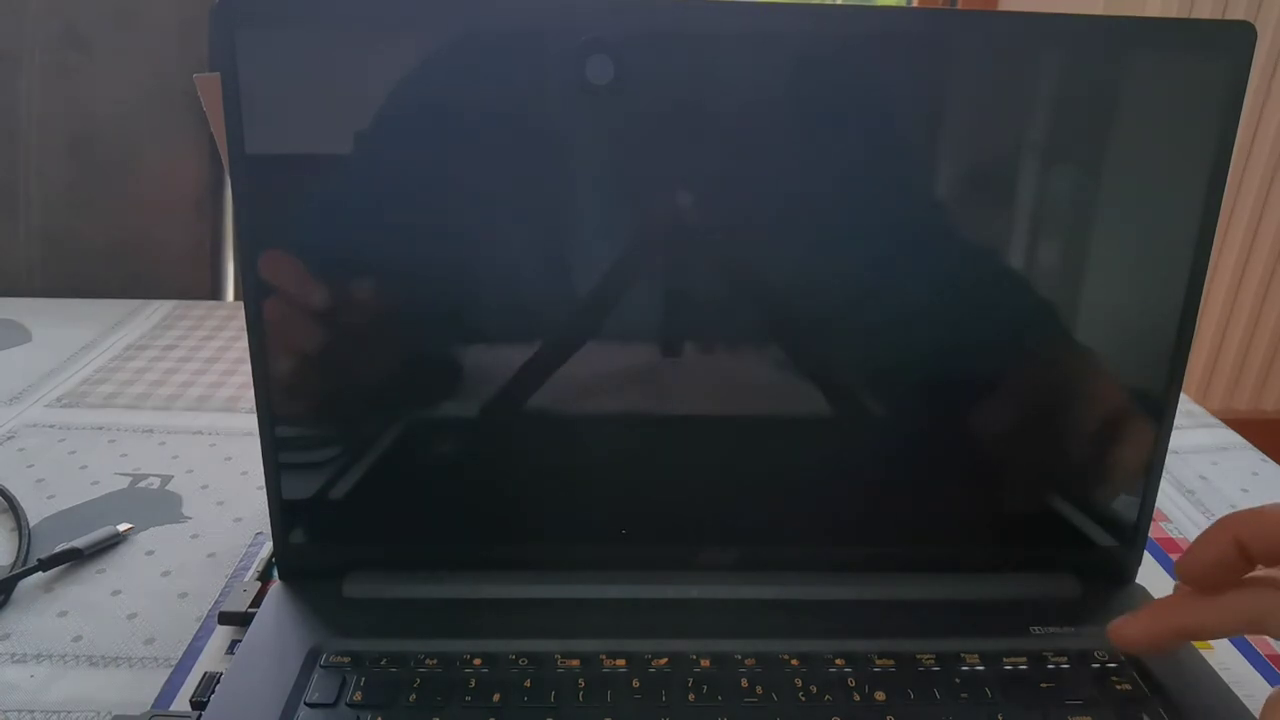